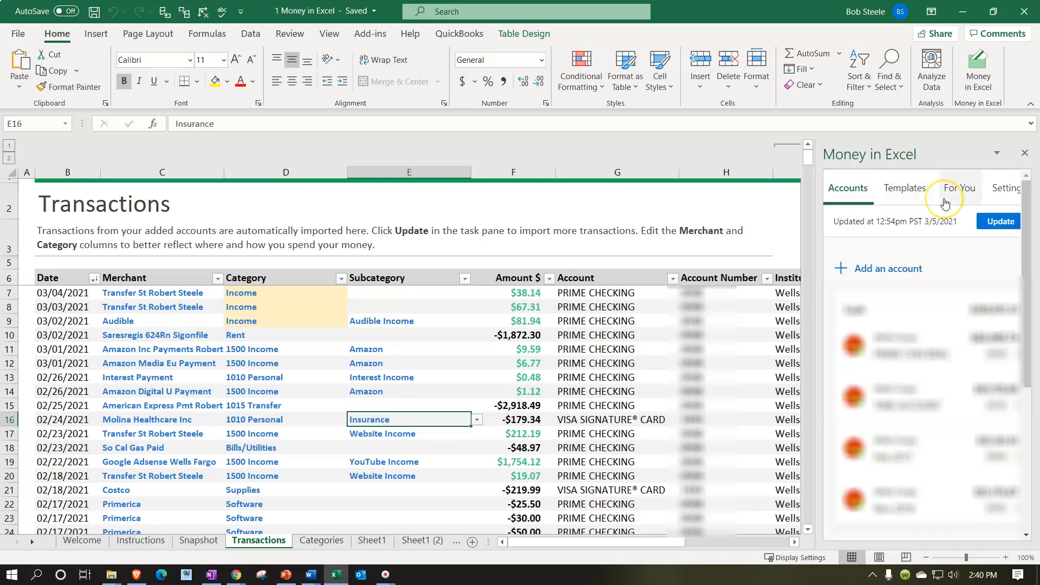
Inspect the Interest Payment transaction's subcategory and merchant, and view the Date column's filter options without applying any
left_click(379, 377)
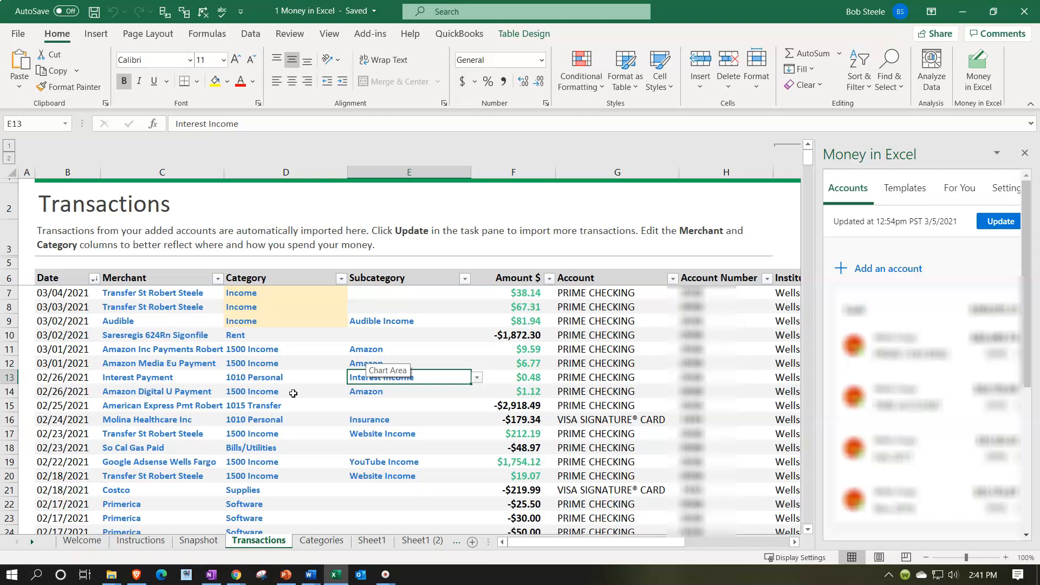
left_click(181, 375)
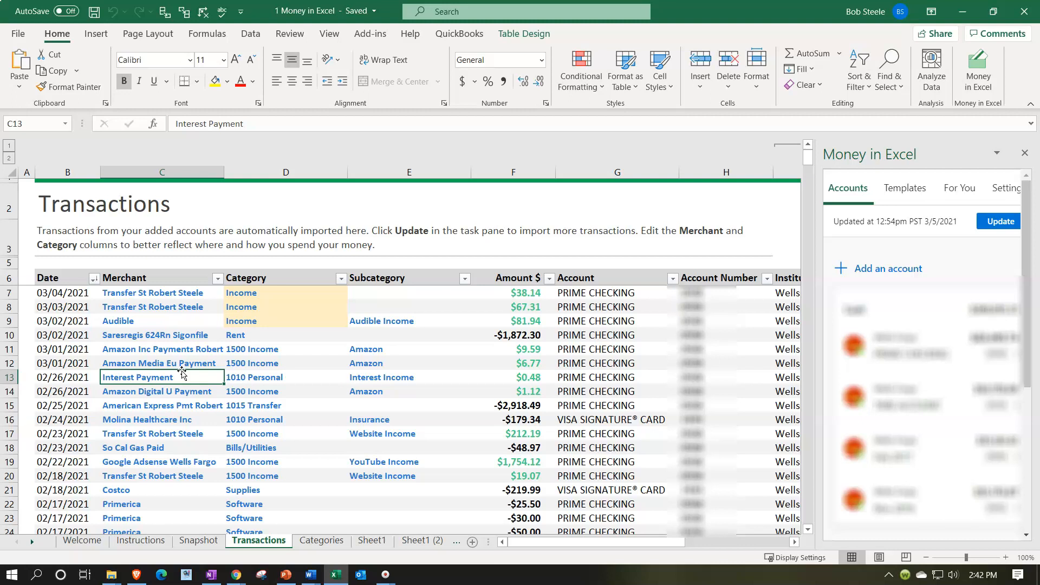
left_click(95, 279)
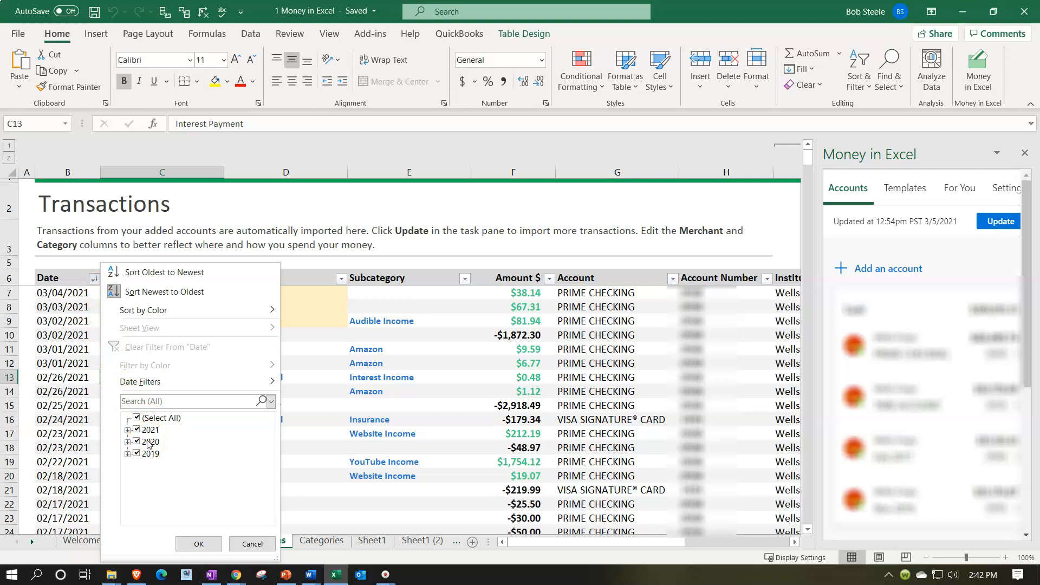
left_click(356, 218)
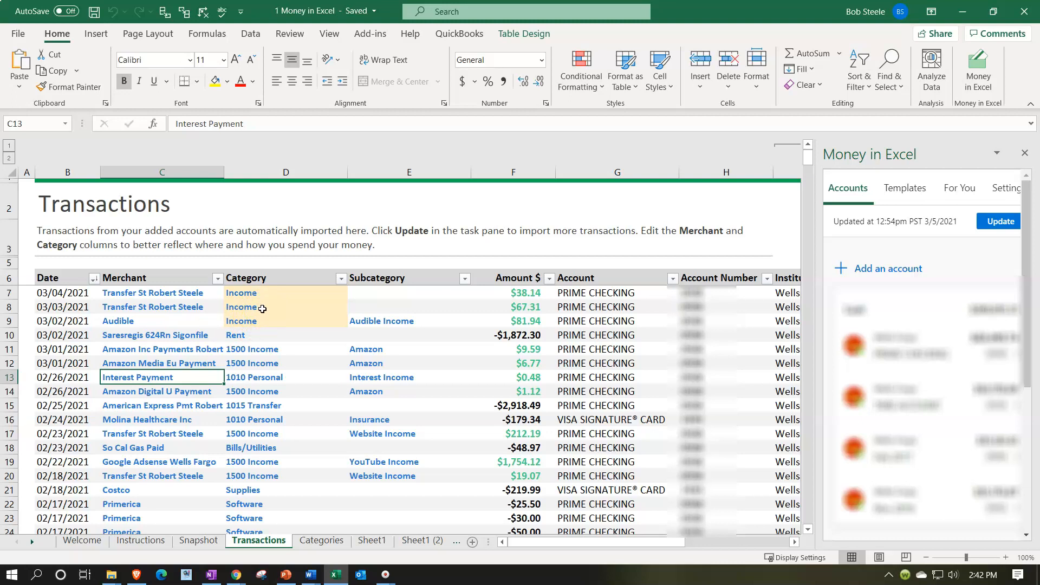
Look over the category and subcategory lists on the Categories sheet, and return to the Interest Payment's subcategory on the Transactions sheet
left_click(317, 540)
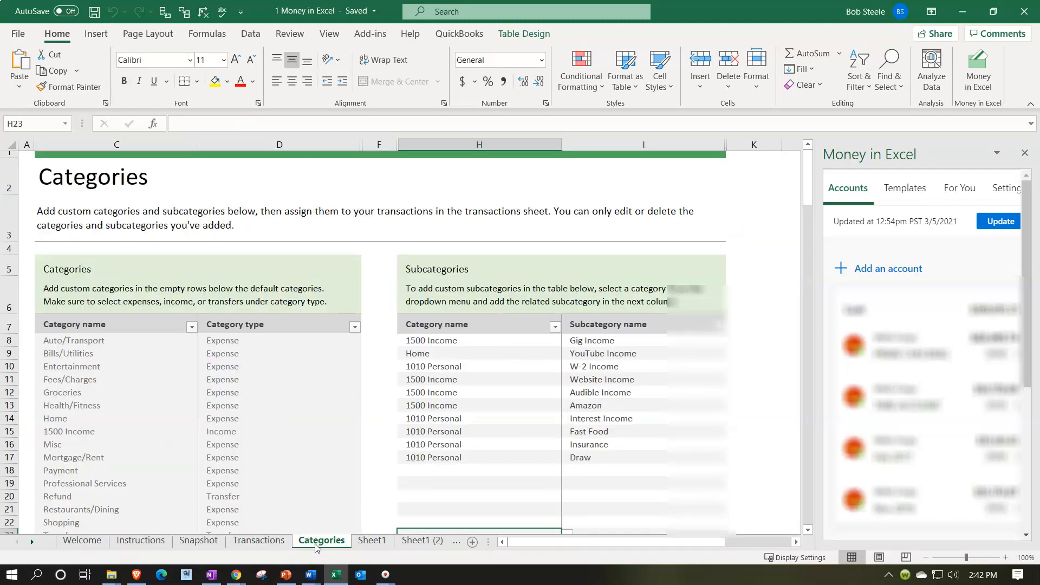
left_click(259, 540)
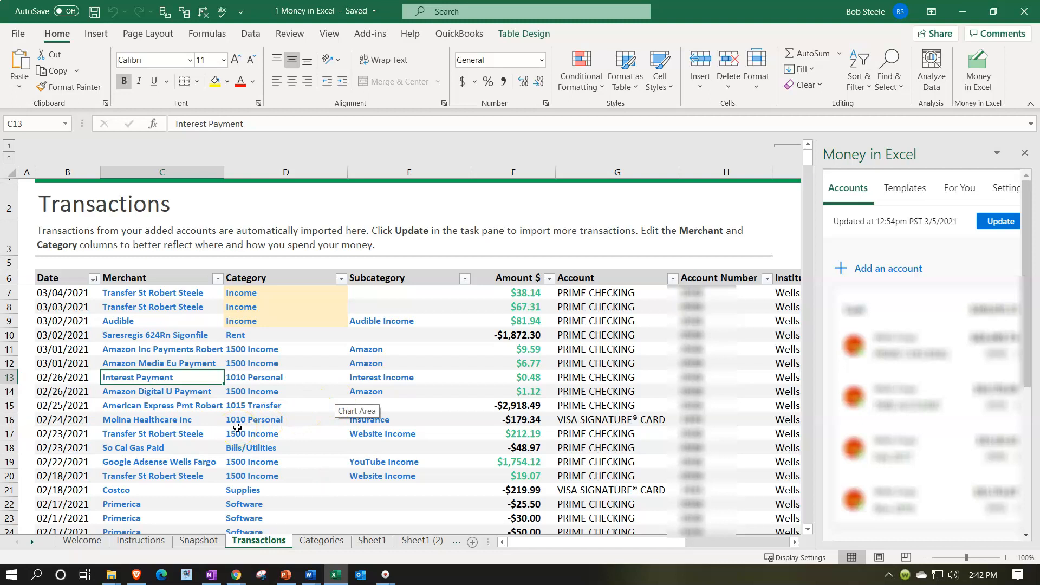
left_click(421, 379)
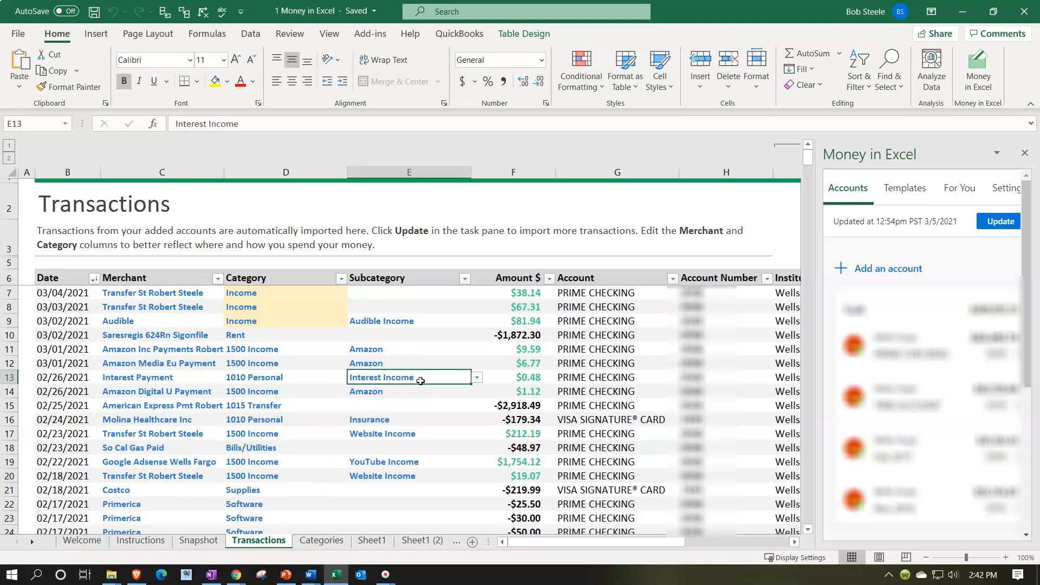
Inspect the Amazon Media Eu transaction's amount and view the Amount column's filter options without applying any
left_click(523, 362)
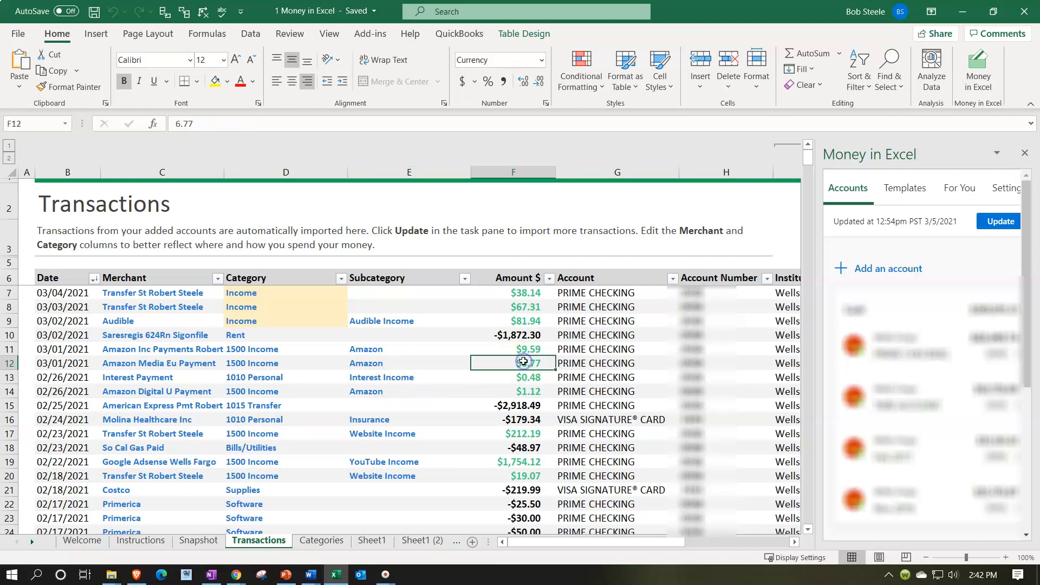
left_click(550, 278)
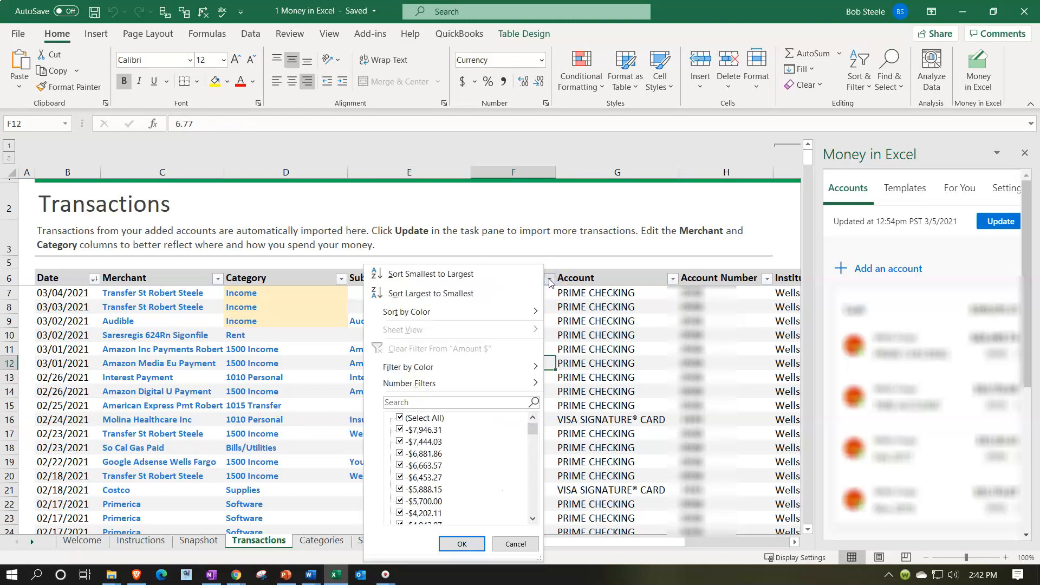
left_click(550, 279)
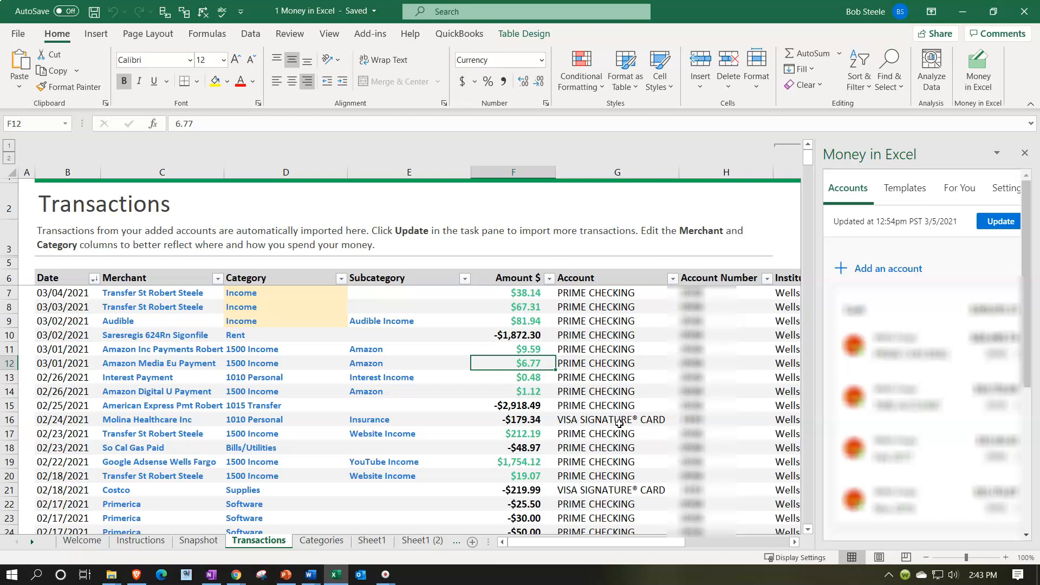
Switch to QuickBooks Online in Chrome, open the Banking page under Transactions, and collapse the navigation menu
left_click(237, 574)
left_click(220, 520)
key("ctrl+minus")
key("ctrl+minus")
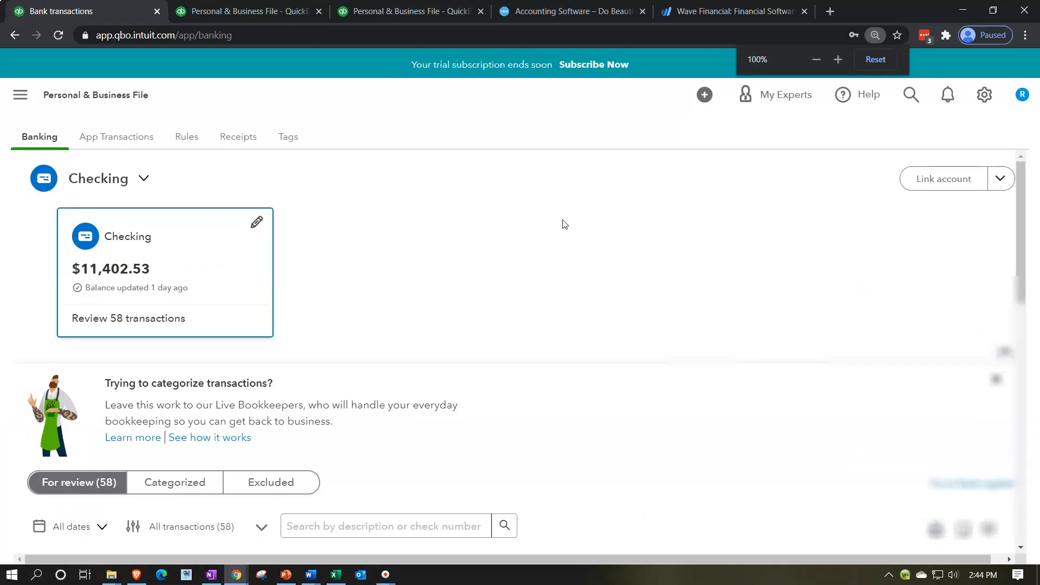
left_click(23, 95)
left_click(36, 203)
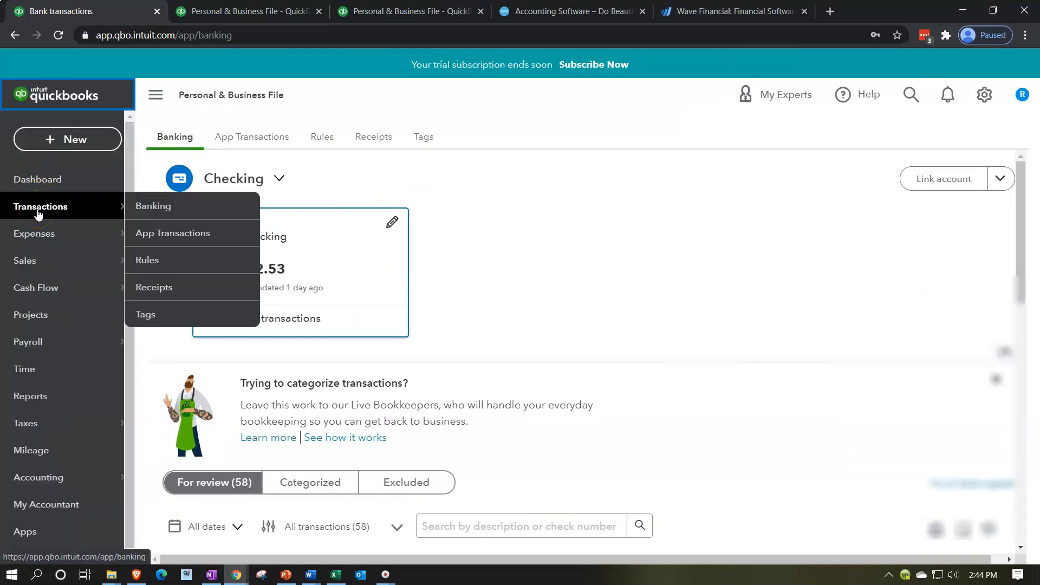
left_click(38, 215)
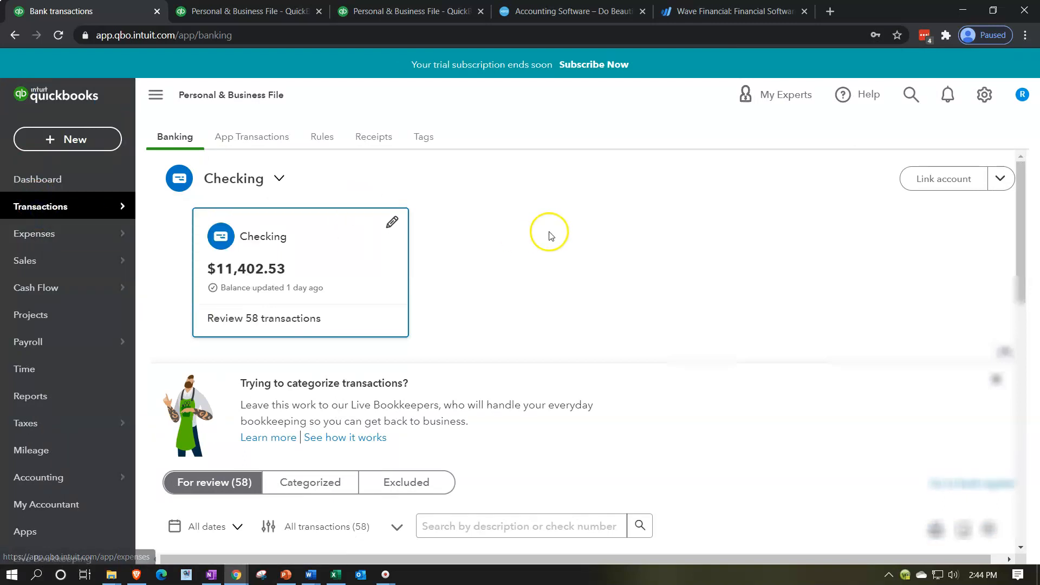
left_click(155, 95)
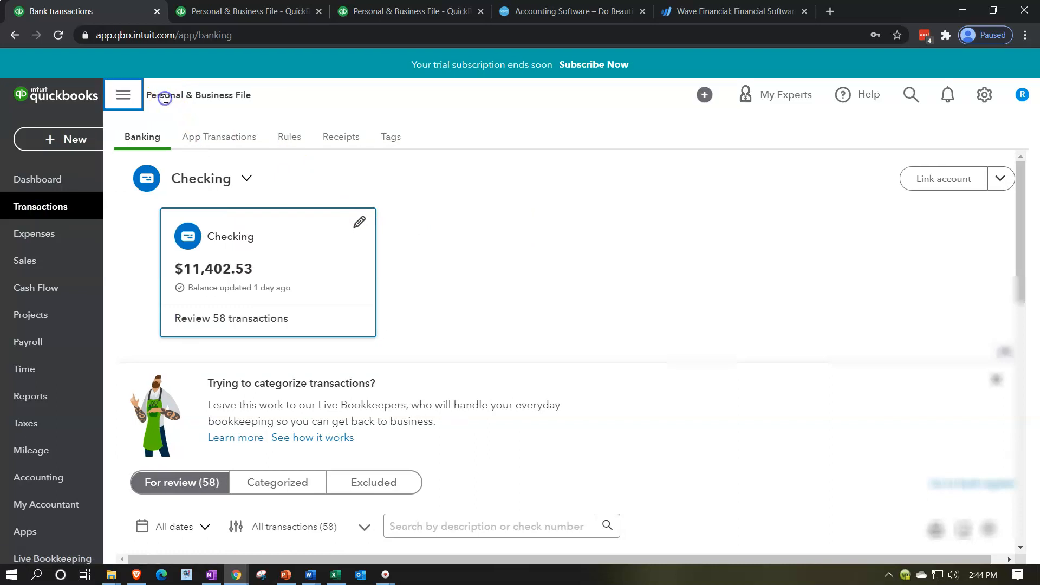
Examine the checking account's transactions awaiting review, with their descriptions, amounts and suggested accounts
scroll(439, 272, "down", 5)
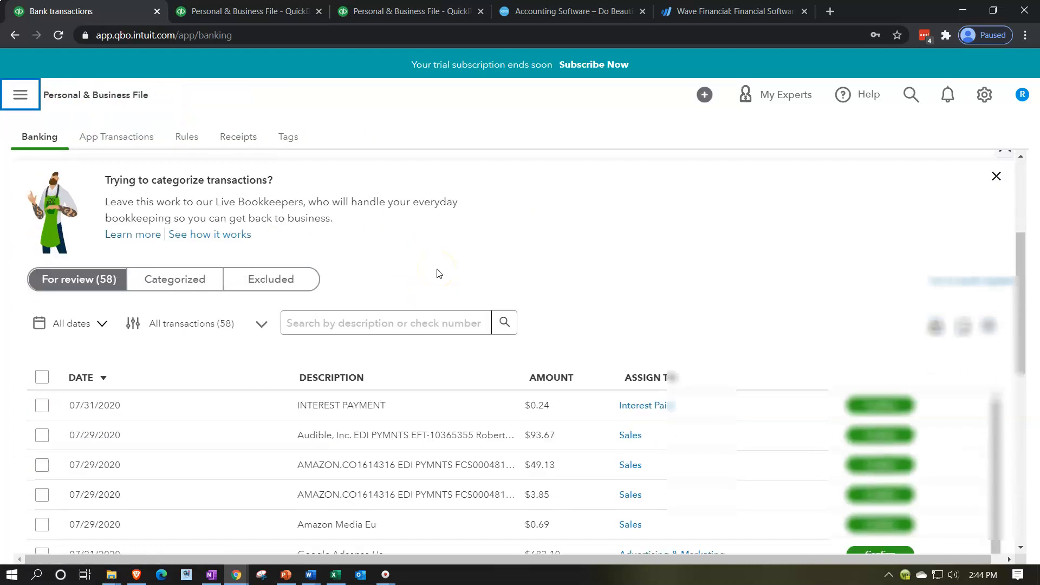
scroll(423, 357, "down", 1)
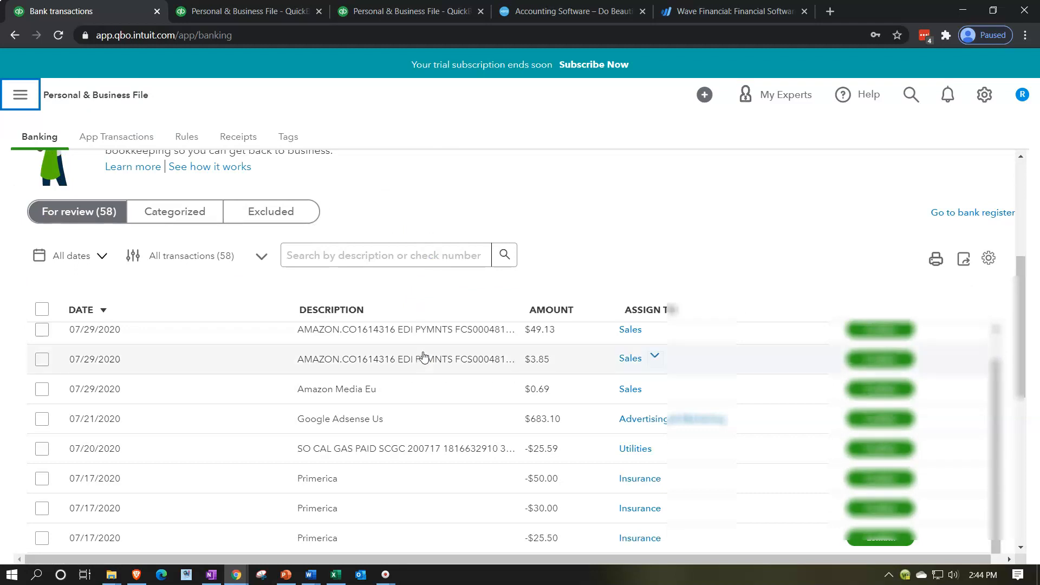
left_click(417, 347)
scroll(425, 404, "up", 1)
scroll(425, 406, "up", 1)
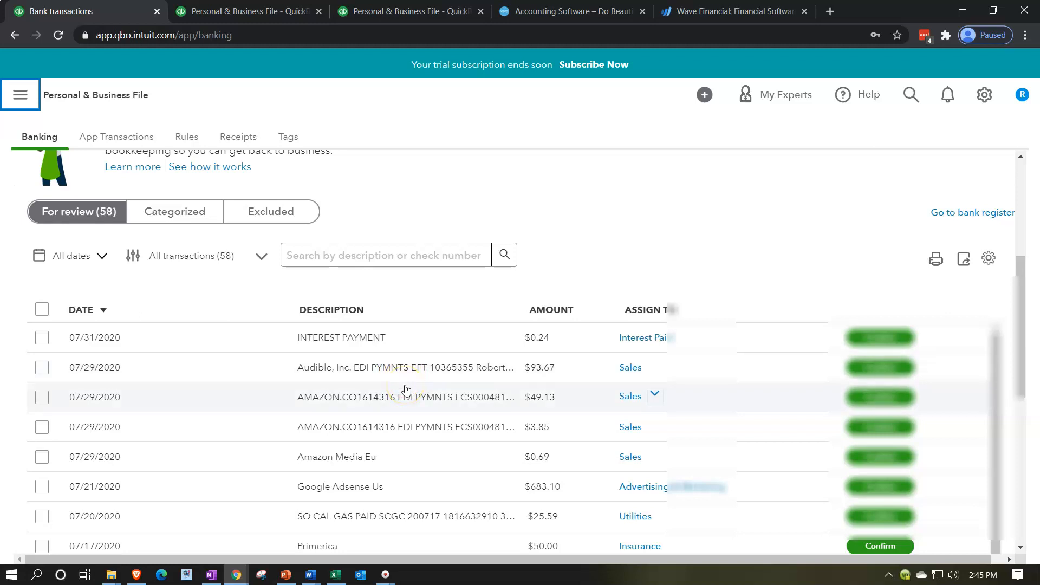
View the Balance Sheet as of December 31, 2020 and the Profit and Loss report for January - December 2020
left_click(251, 11)
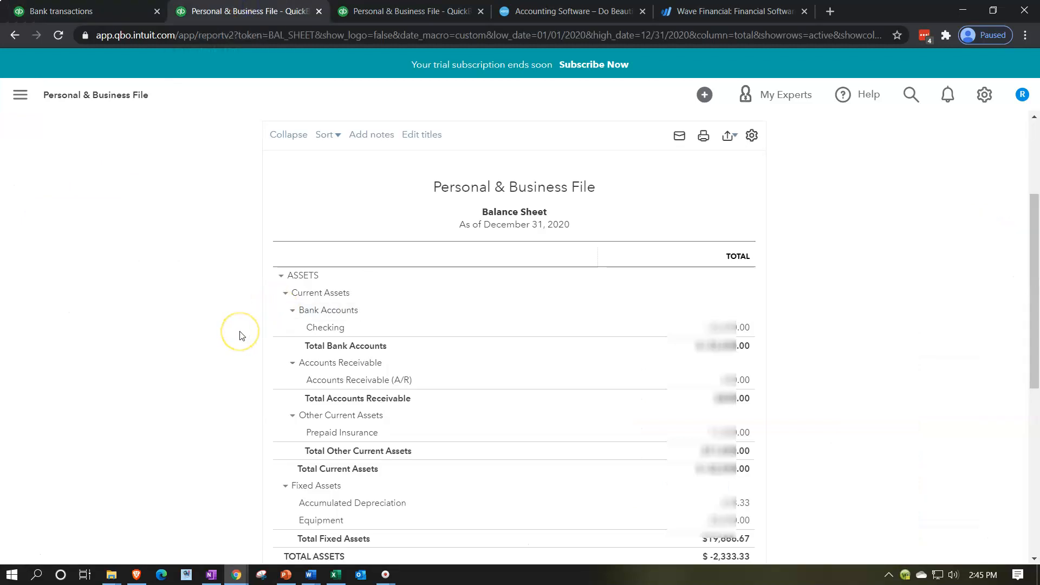
key("ctrl+plus")
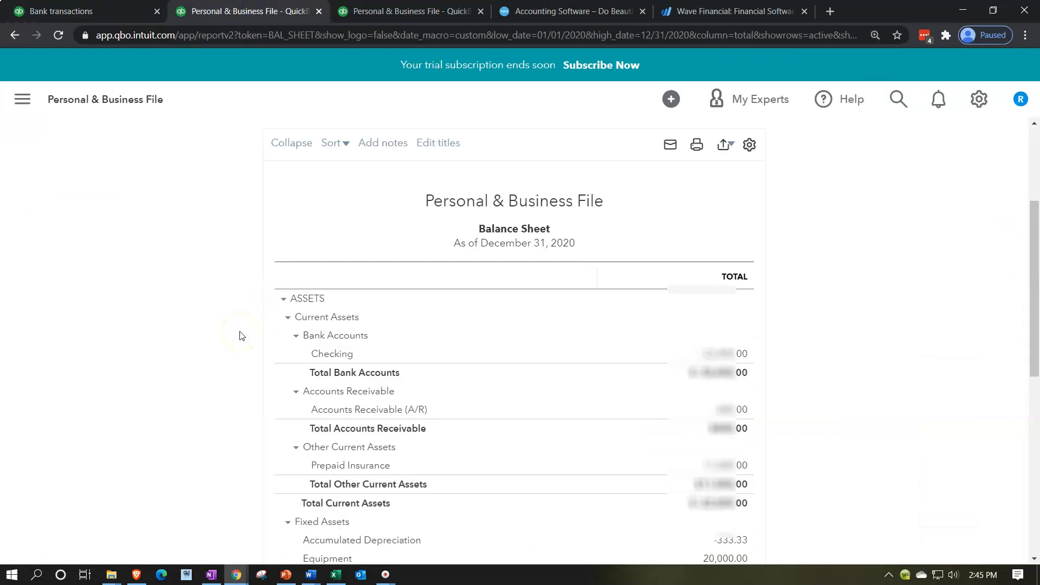
left_click(304, 246)
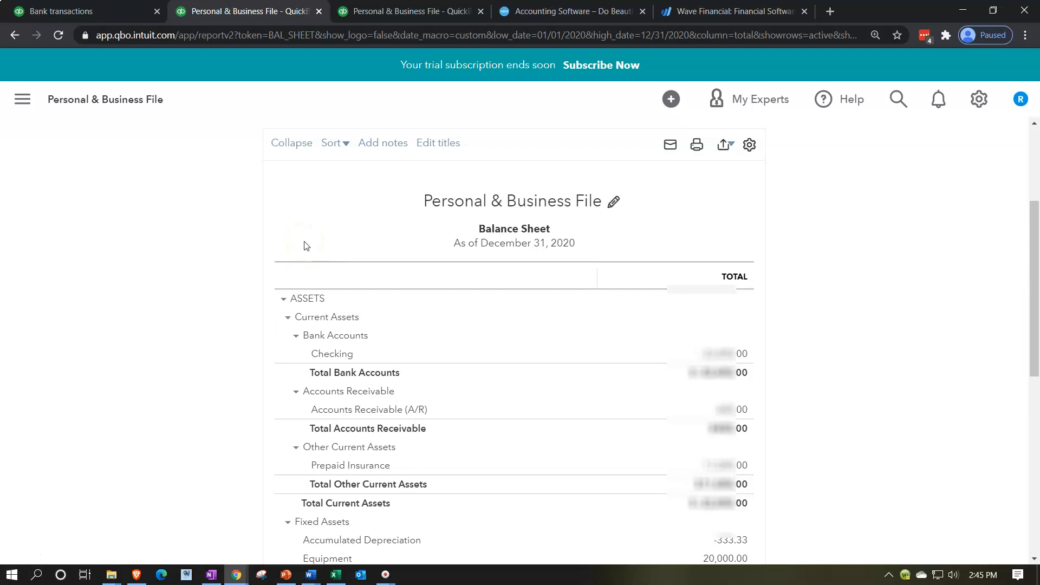
left_click(395, 11)
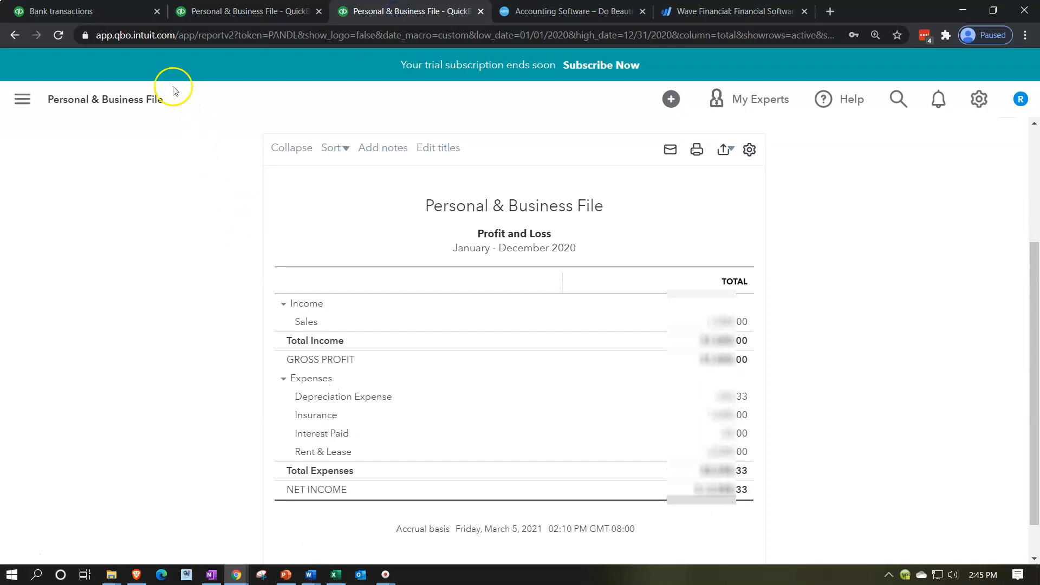
Compare the bank transactions awaiting review with the Balance Sheet report, ending on the older July 2020 transactions
left_click(113, 11)
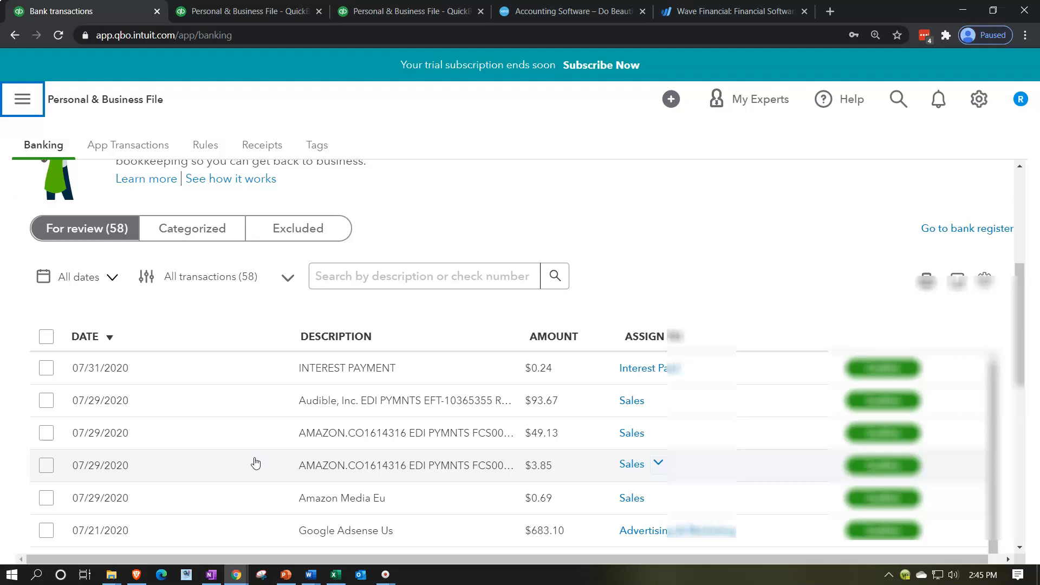
scroll(256, 464, "down", 3)
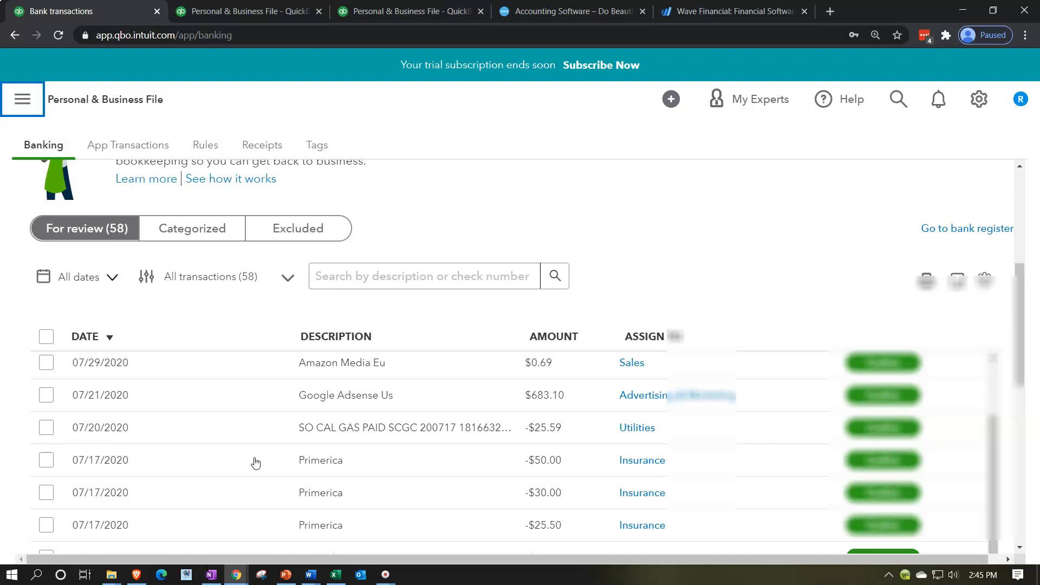
left_click(263, 12)
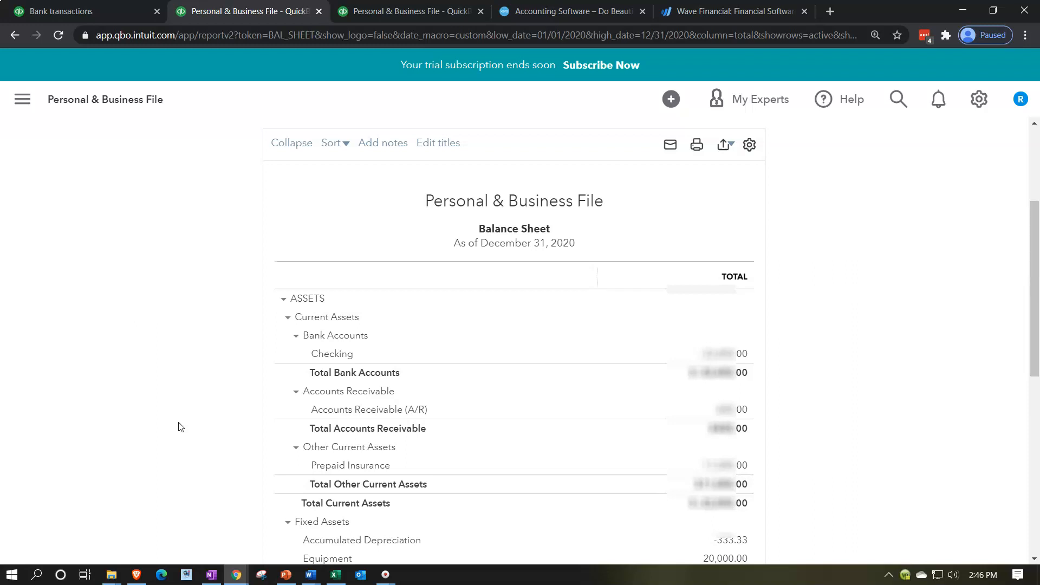
left_click(113, 16)
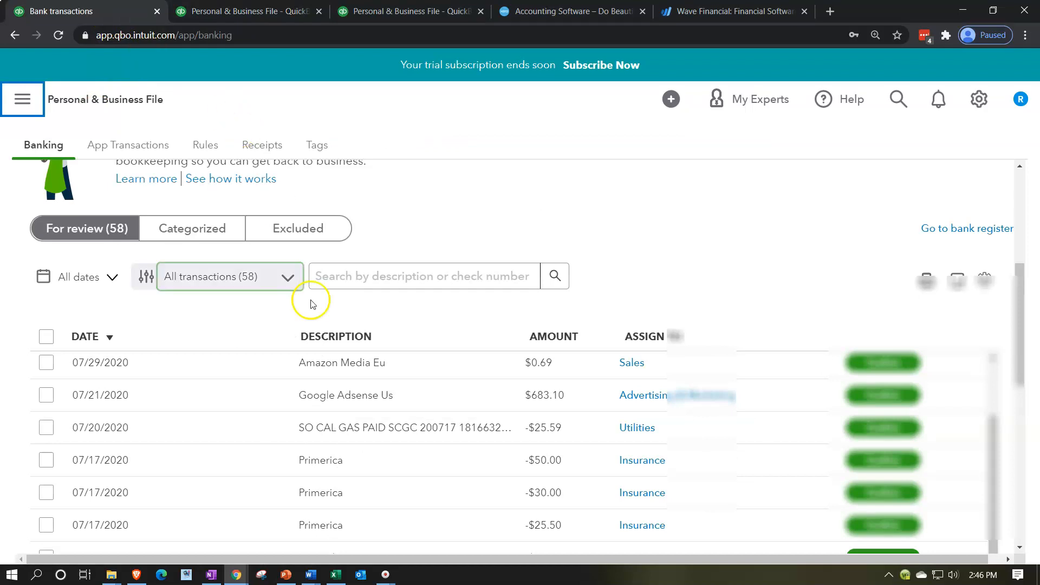
scroll(346, 416, "down", 2)
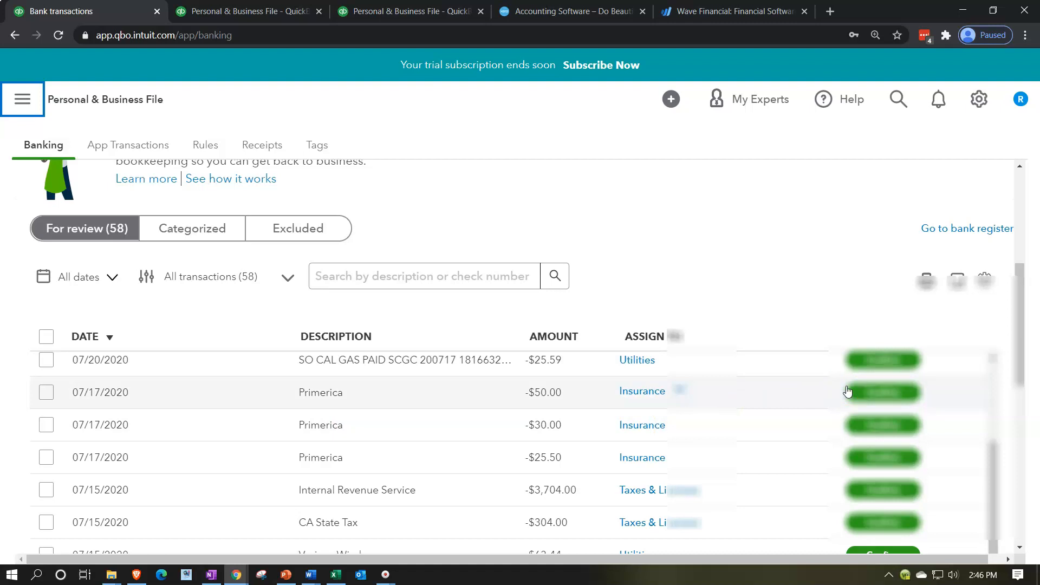
View the Xero and Wave accounting software websites, and return to the QuickBooks bank transactions
left_click(588, 9)
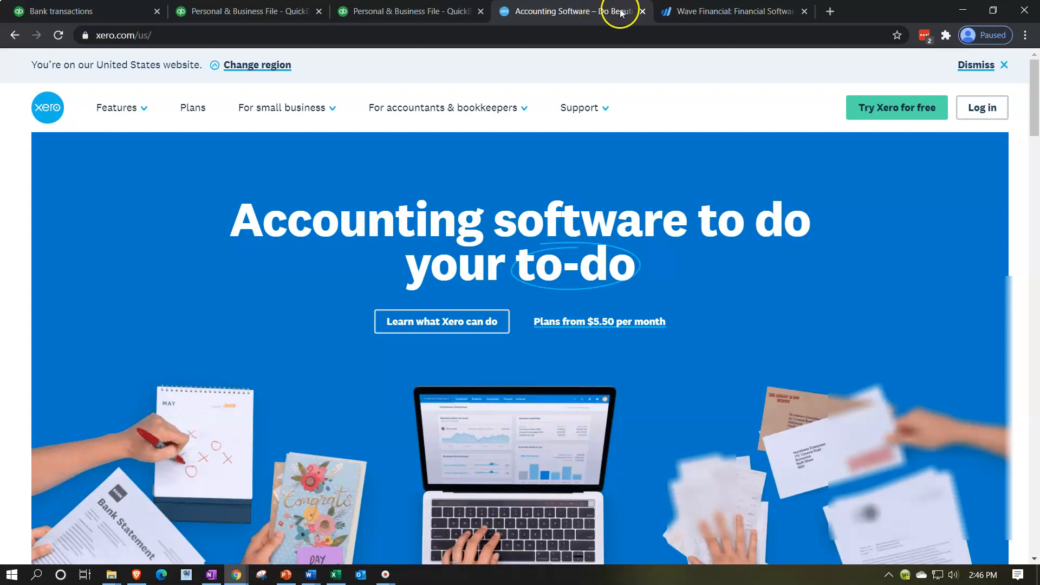
left_click(683, 13)
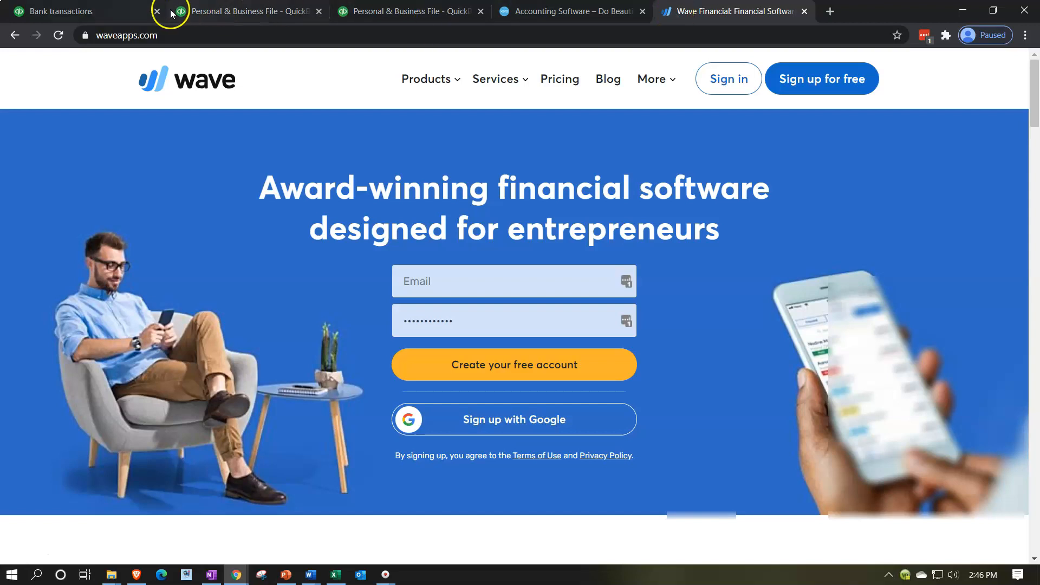
left_click(111, 11)
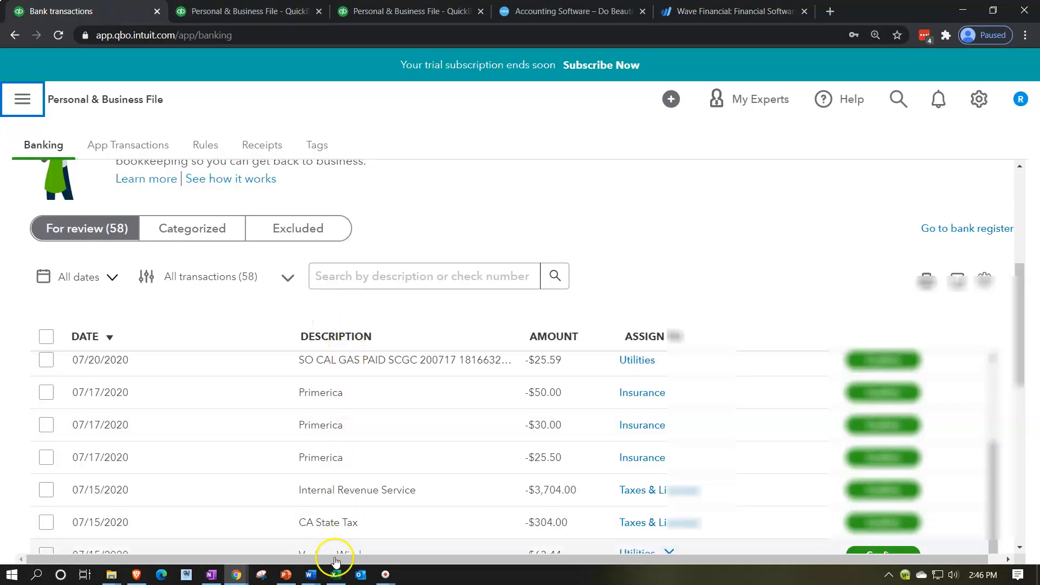
Switch to the 1 Money in Excel workbook in Excel and examine the category and subcategory lists on the Categories sheet
left_click(335, 575)
left_click(336, 446)
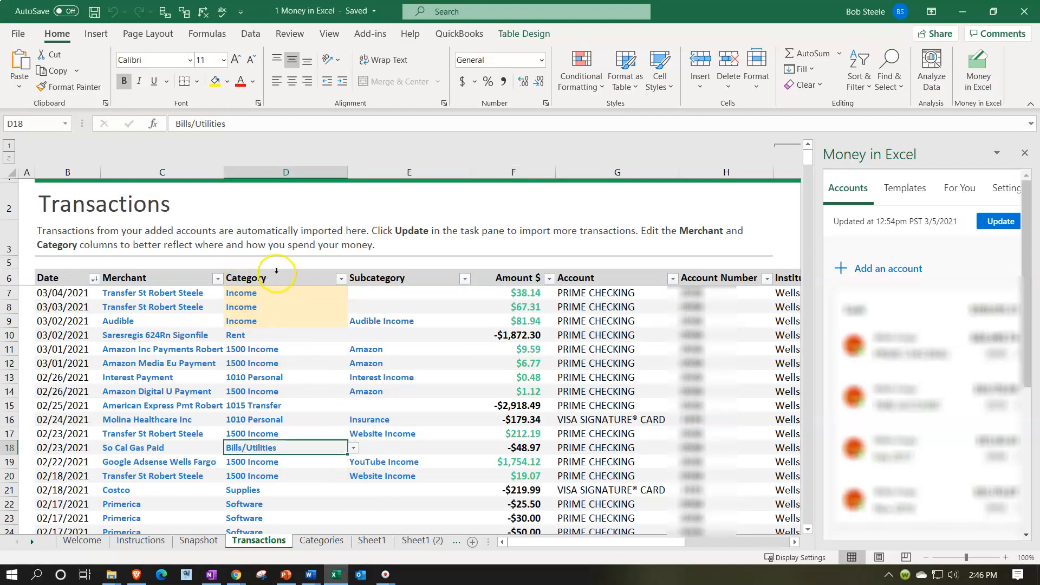
left_click(321, 540)
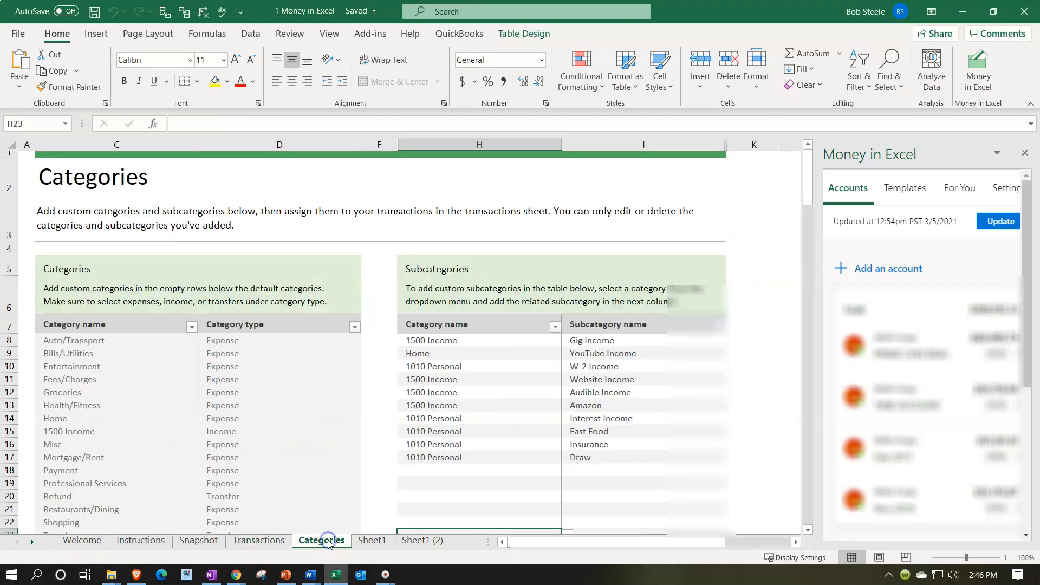
scroll(167, 429, "down", 2)
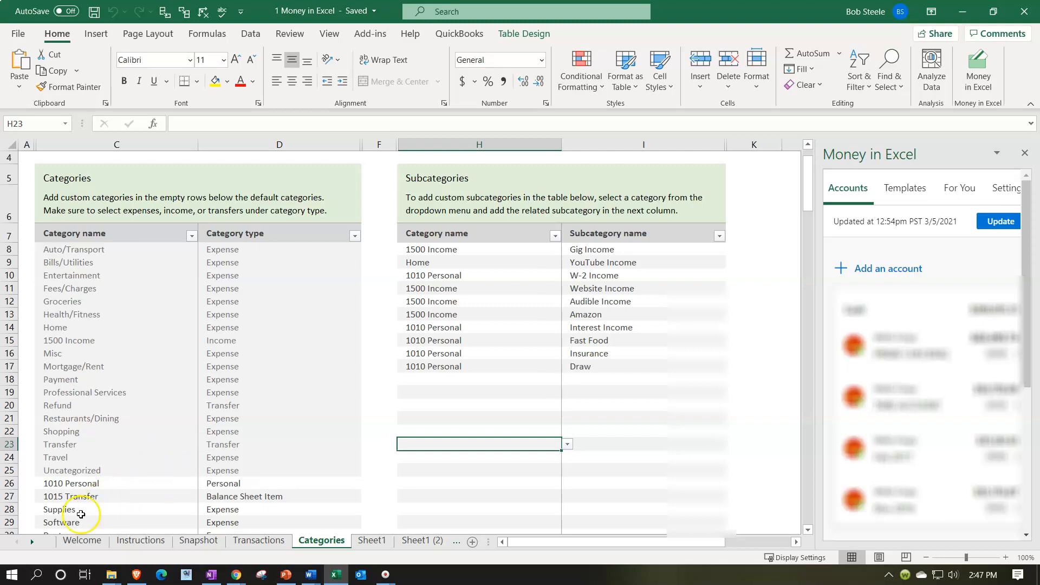
Open the NetWorth sheet to examine the net worth chart and the account balances table
left_click(32, 542)
left_click(32, 541)
left_click(32, 542)
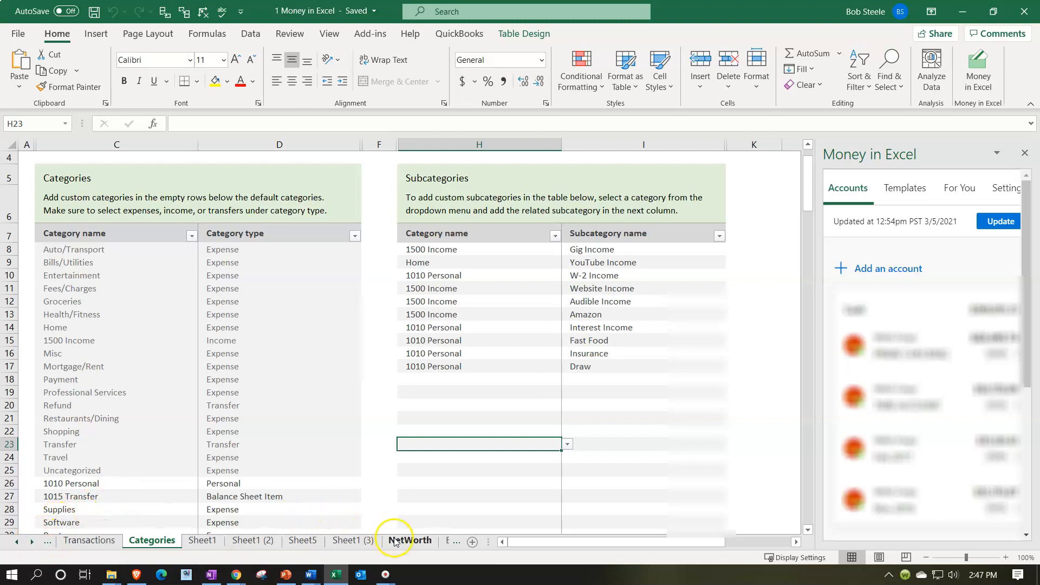
left_click(394, 540)
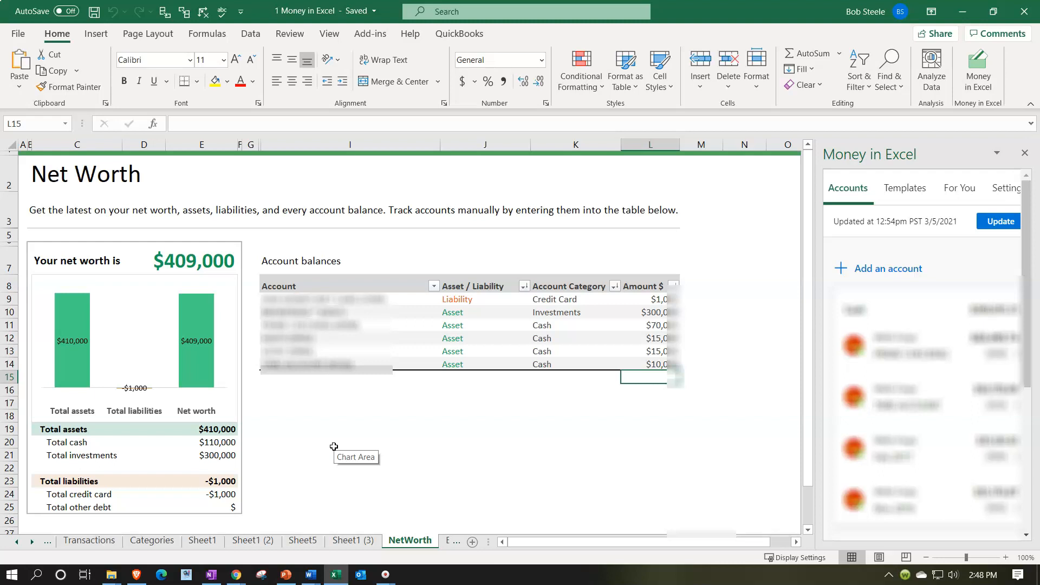
Go back to the Transactions sheet and examine the imported transactions with their categories and amounts
left_click(19, 542)
left_click(18, 542)
left_click(17, 542)
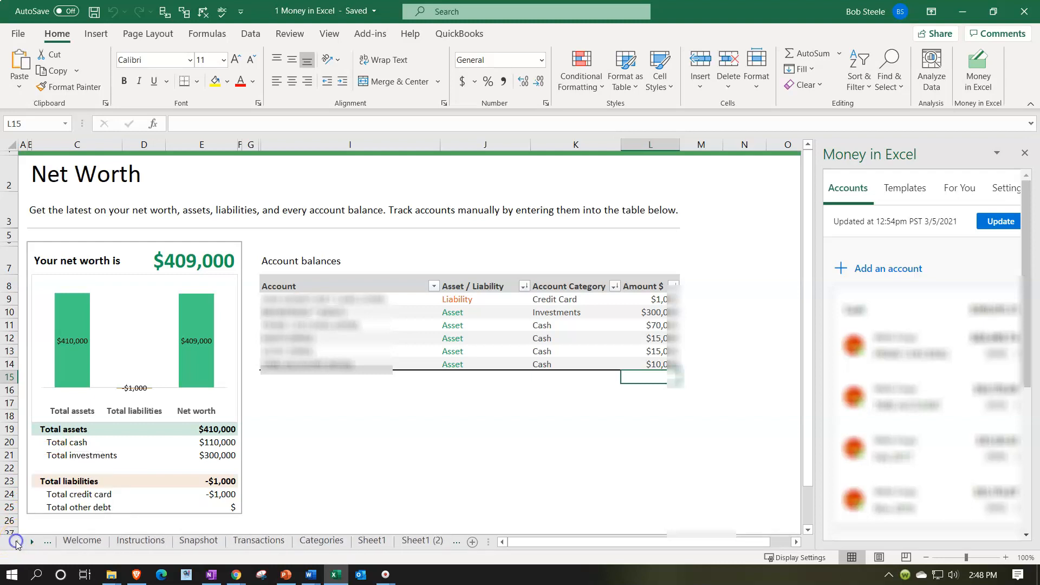
left_click(295, 540)
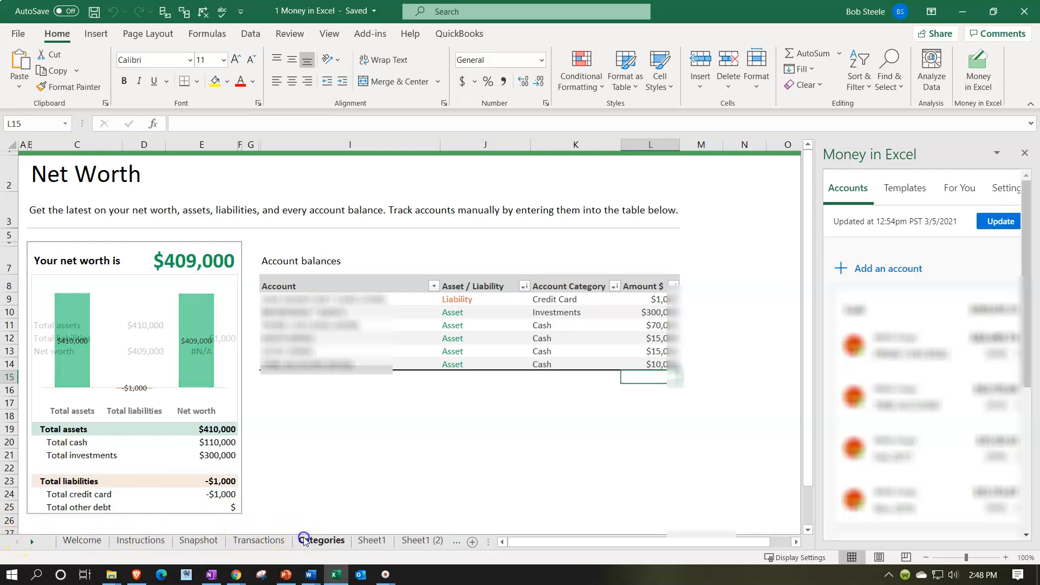
left_click(269, 542)
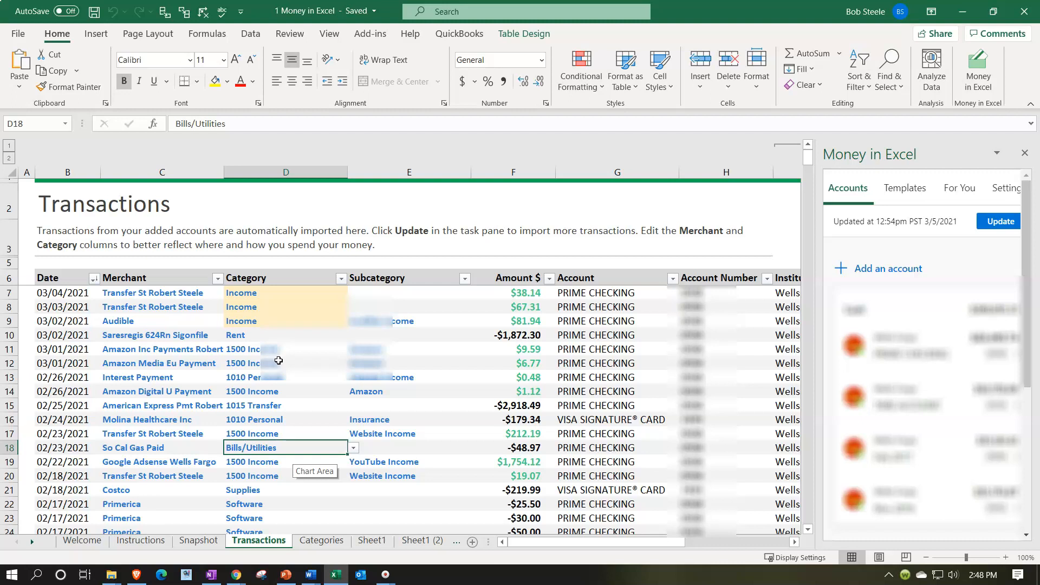
Open Sheet1 and examine the category totals summary in columns H and I beneath the transaction list
left_click(366, 541)
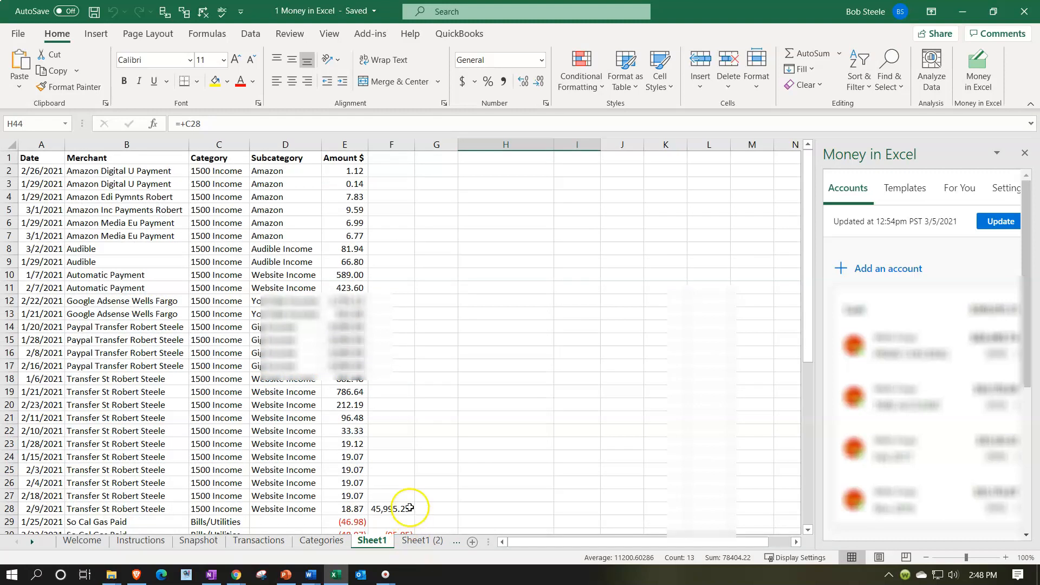
scroll(410, 506, "down", 3)
scroll(410, 506, "down", 5)
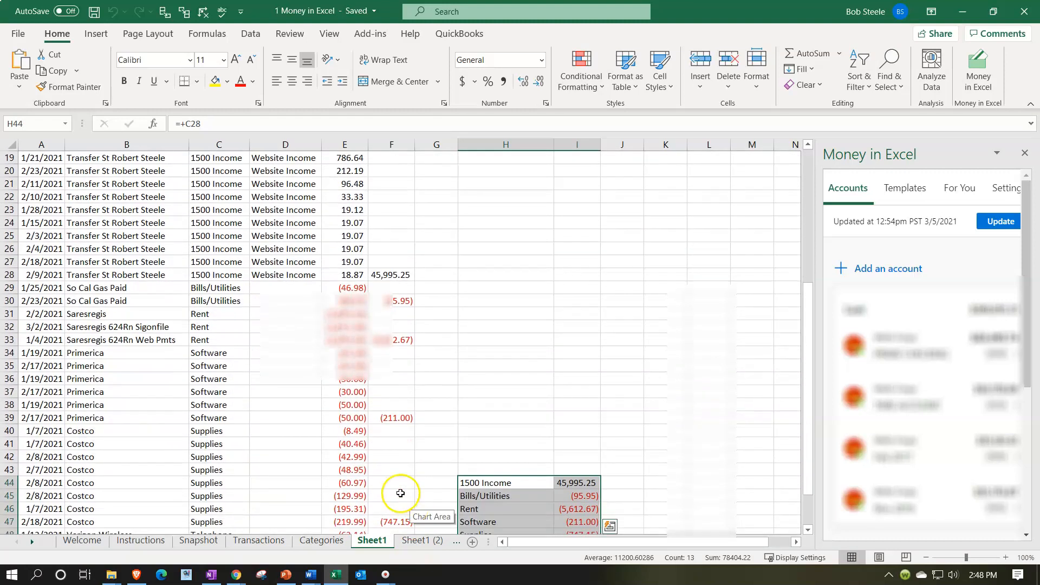
left_click(500, 449)
left_click_drag(488, 405, 587, 495)
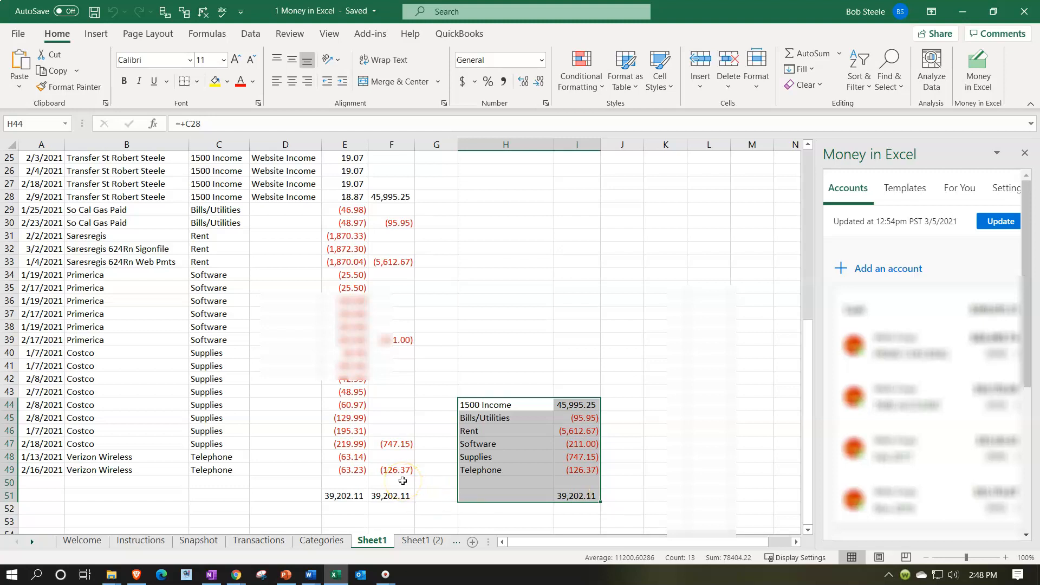
View the categorized transaction table on Sheet1 (2) and the category and subcategory pivot table on Sheet5
left_click(420, 540)
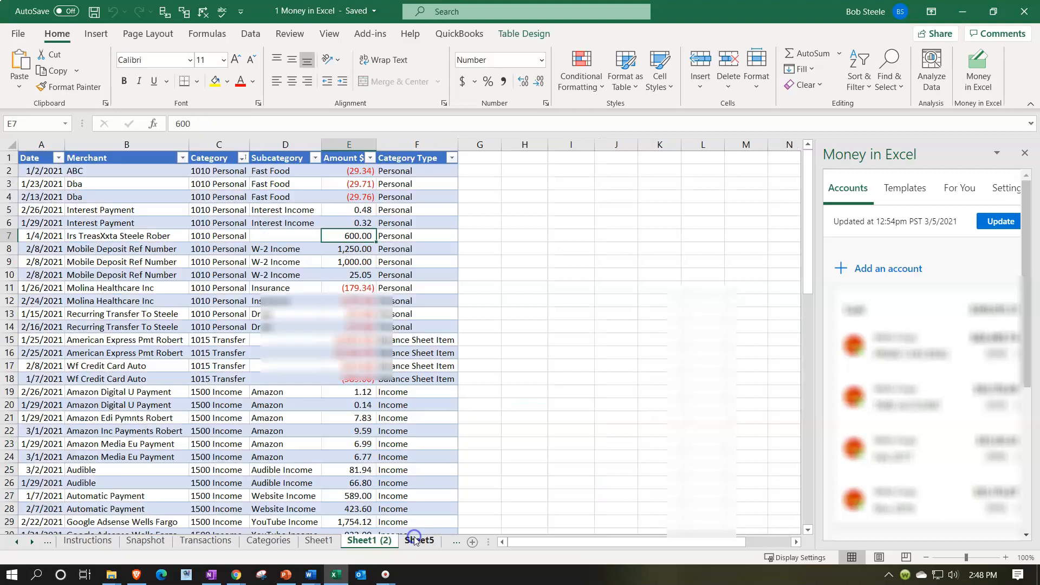
left_click(417, 541)
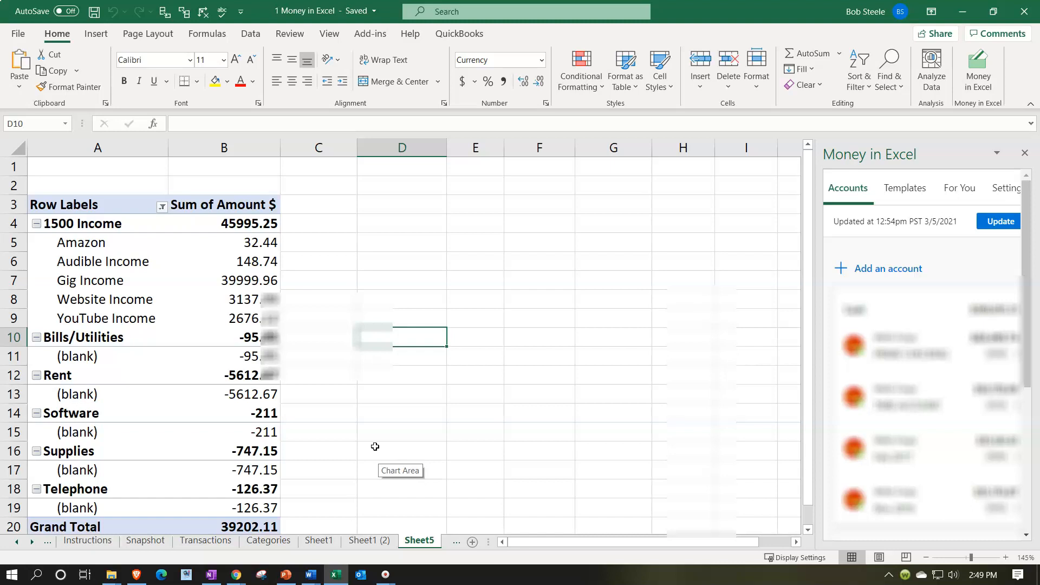
left_click(362, 431)
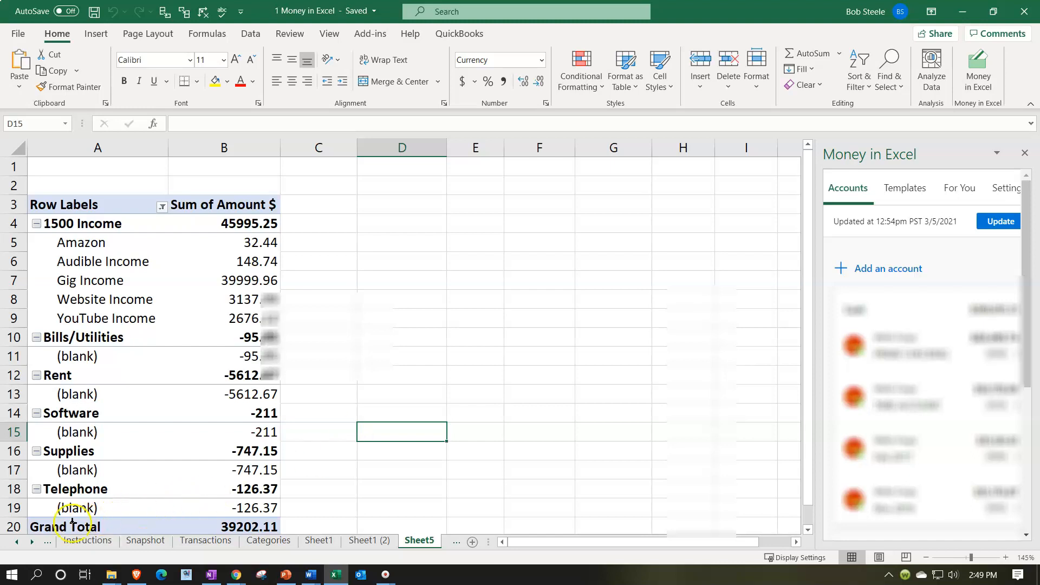
Return to the Transactions sheet and compare it with the QuickBooks Online bank transactions awaiting review
left_click(20, 542)
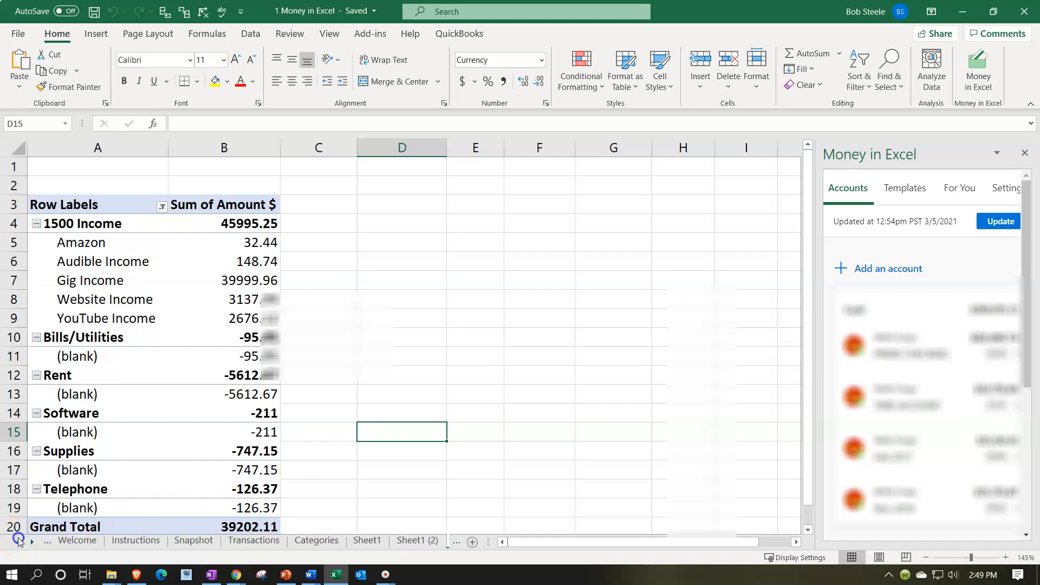
left_click(321, 540)
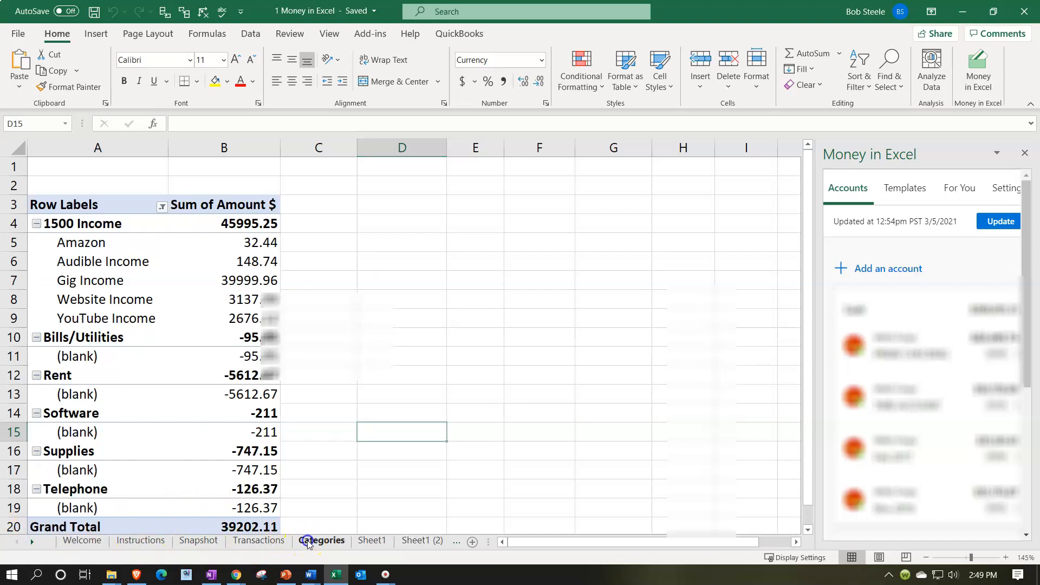
left_click(267, 545)
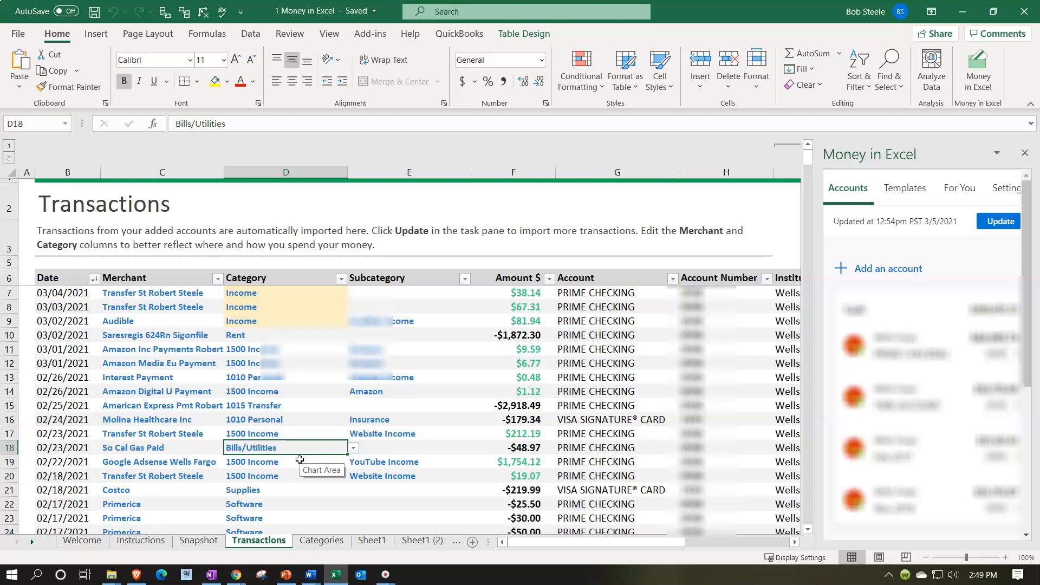
left_click(336, 574)
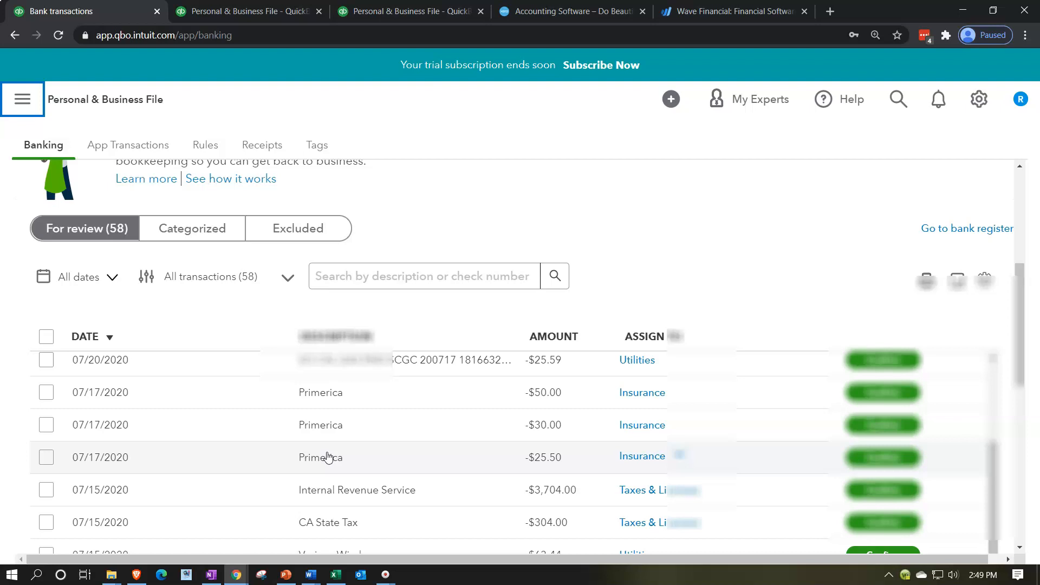
left_click(336, 574)
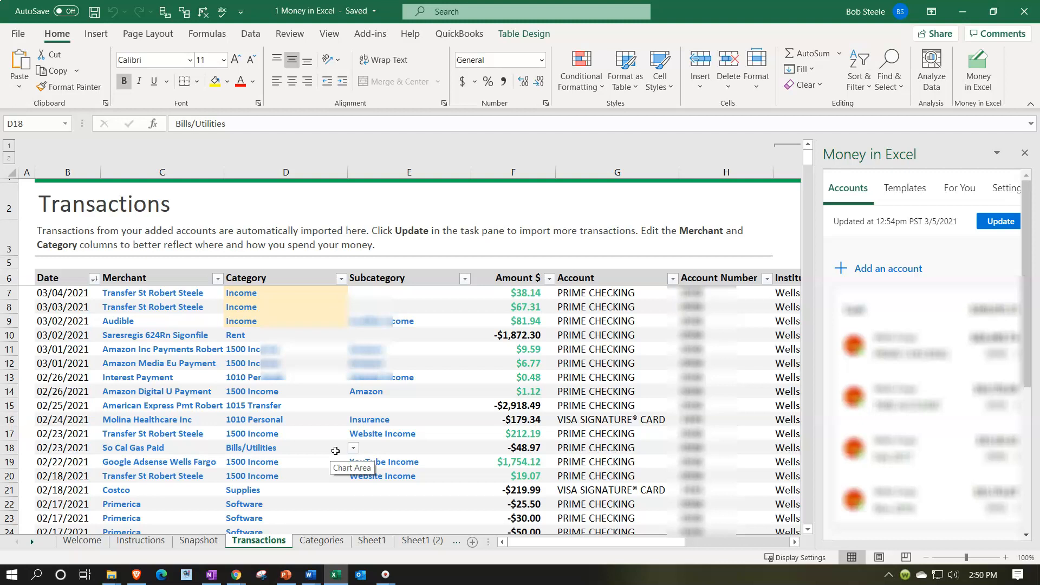
Switch to QuickBooks Online in the browser and view the bank transactions and the Balance Sheet report
left_click(335, 574)
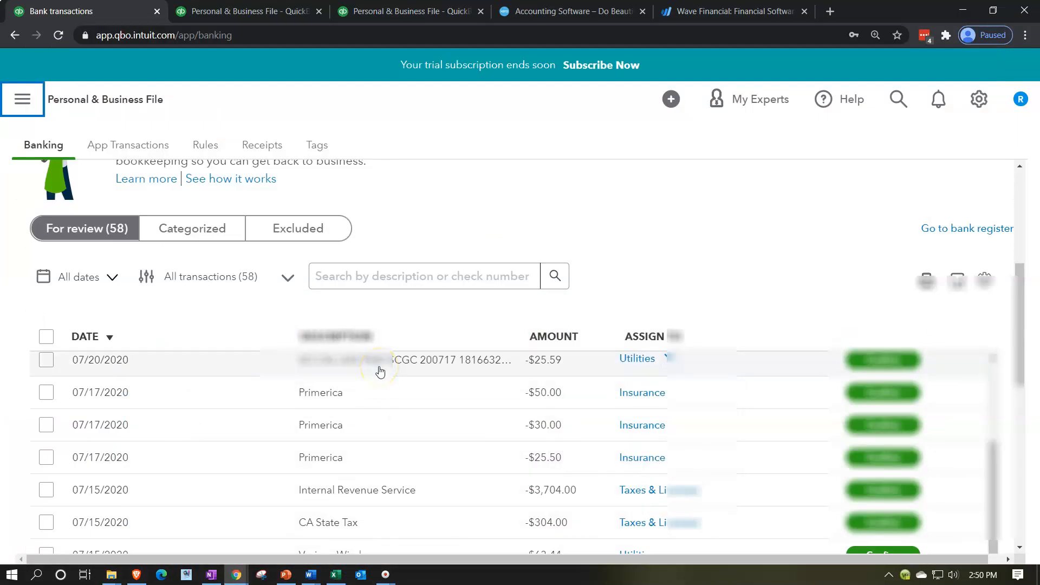
left_click(380, 362)
left_click(255, 12)
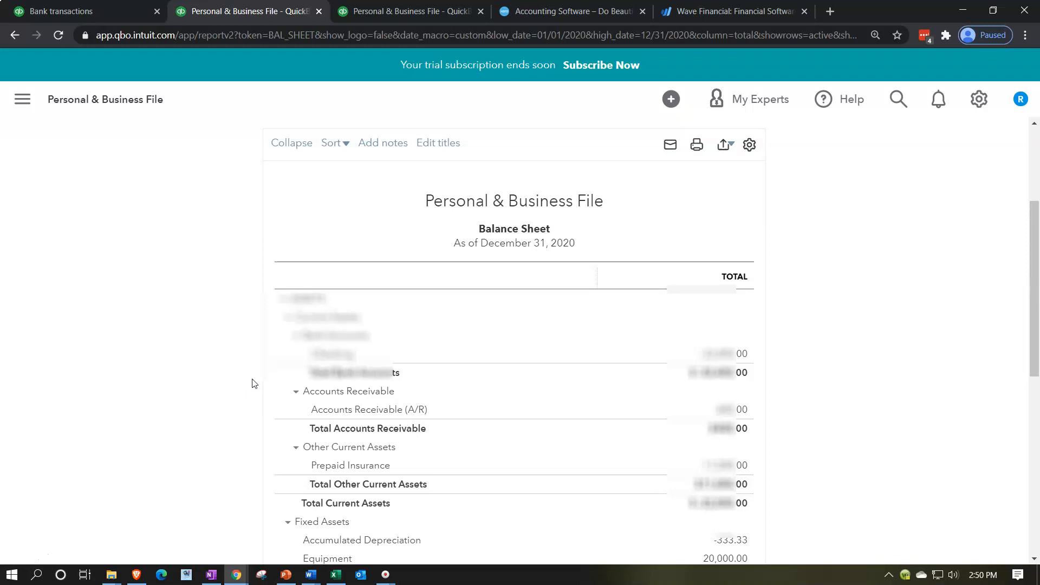
Switch back to the Excel workbook and examine the merchants, categories and subcategories in the upper rows of the Transactions sheet
left_click(335, 575)
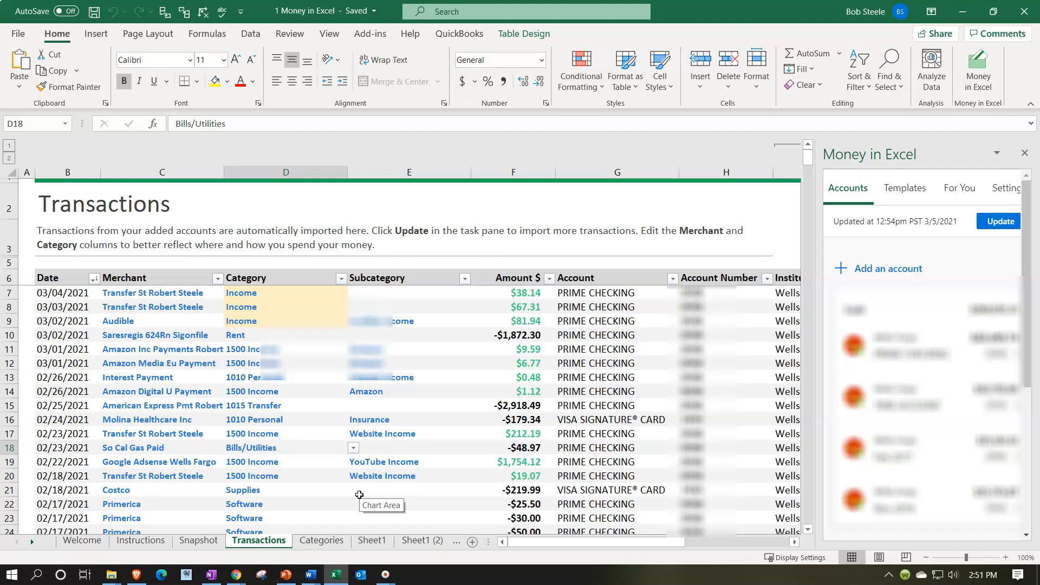
left_click_drag(178, 295, 304, 407)
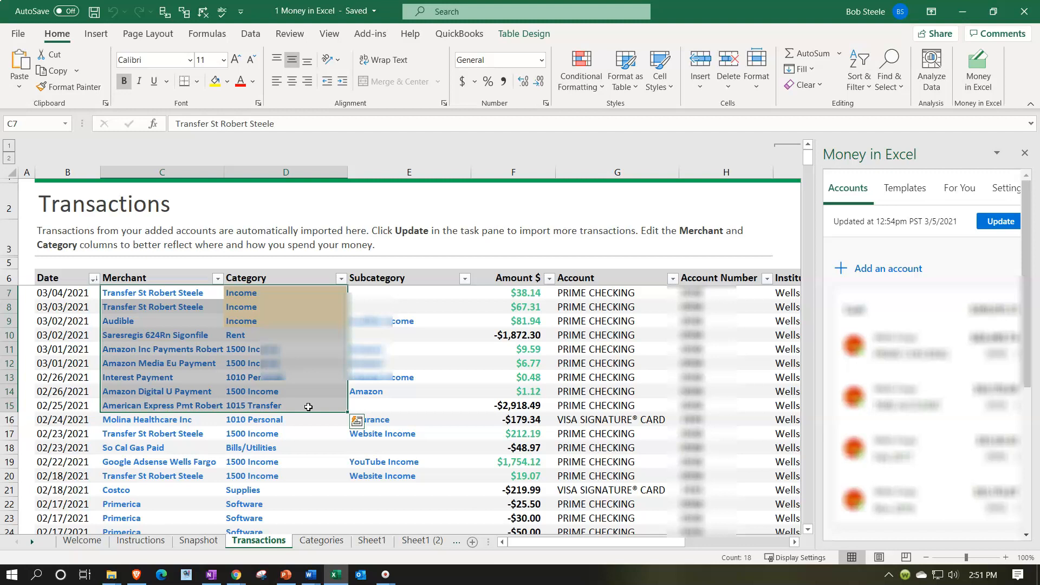
left_click(422, 422)
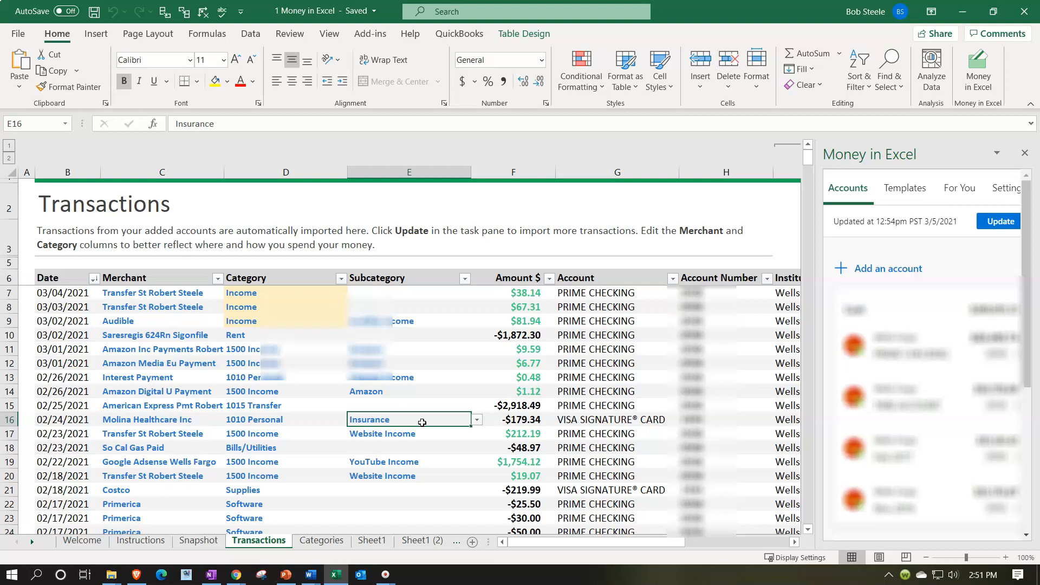
Switch to the QuickBooks Online bank transactions and review the list down to the June 2020 entries
left_click(336, 573)
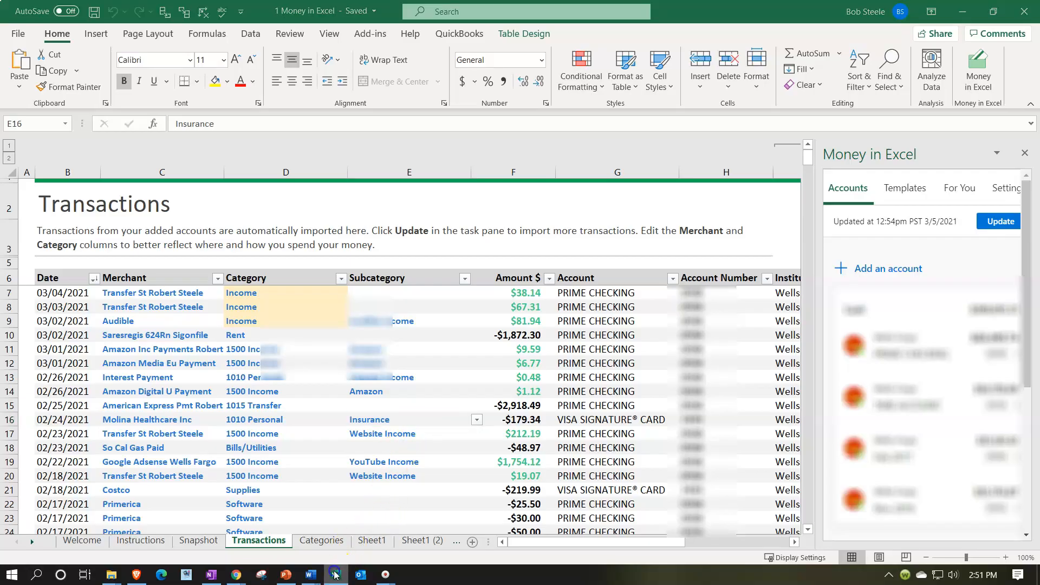
left_click(98, 11)
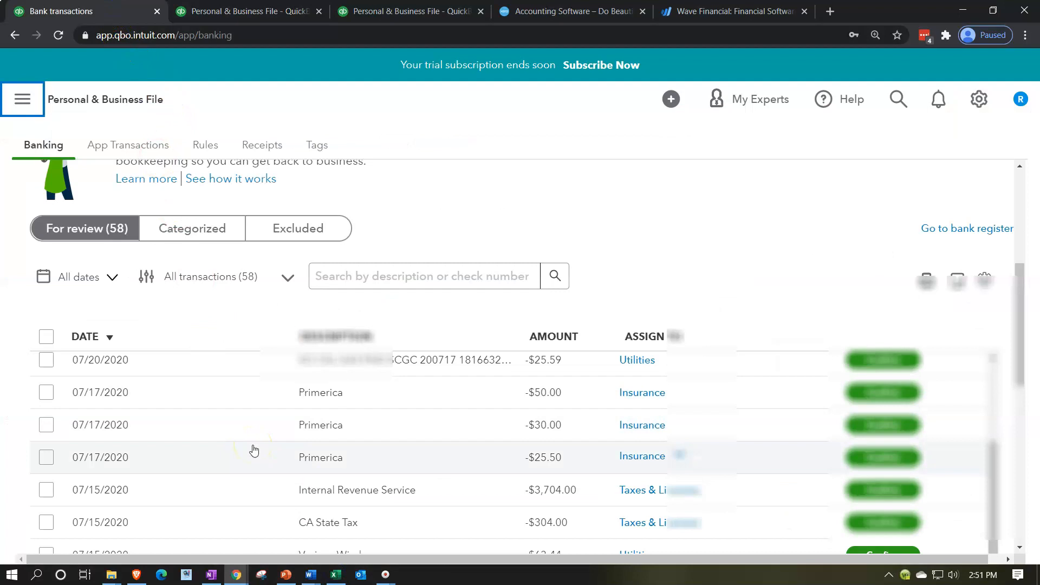
scroll(254, 449, "down", 6)
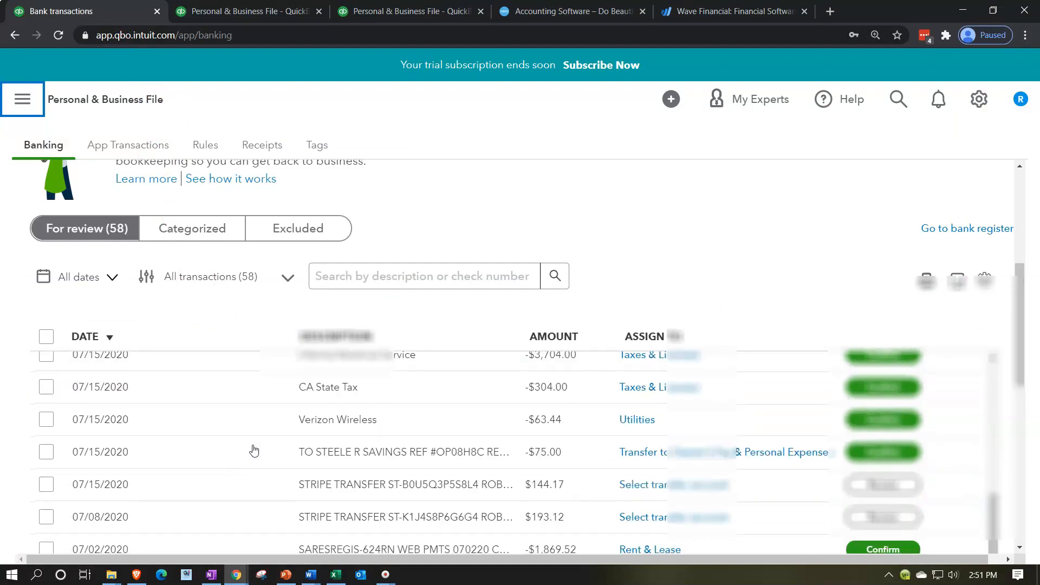
scroll(254, 451, "down", 1)
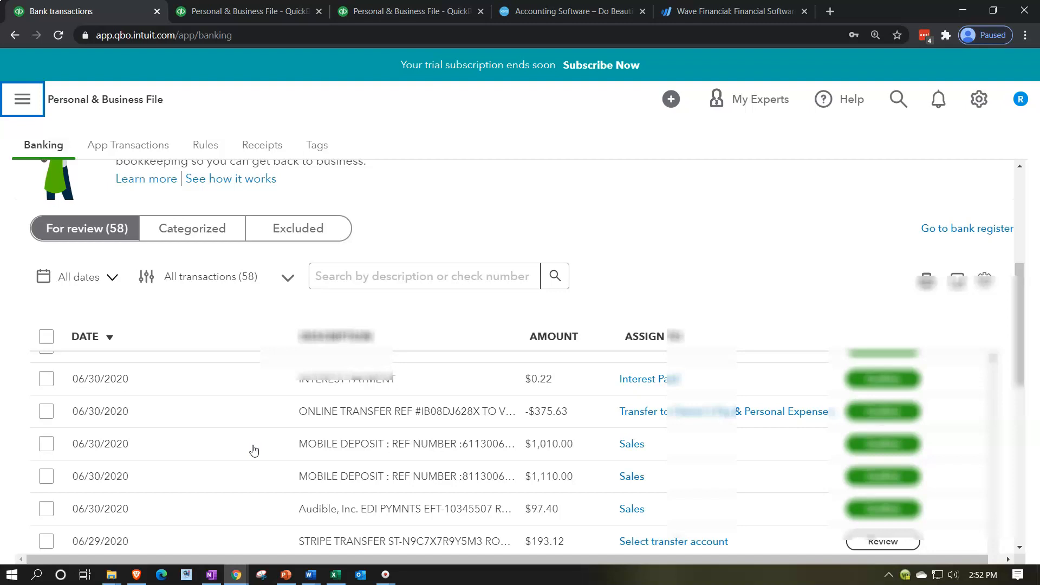
Examine the Balance Sheet down to total liabilities and equity, and open the Profit and Loss report
left_click(284, 16)
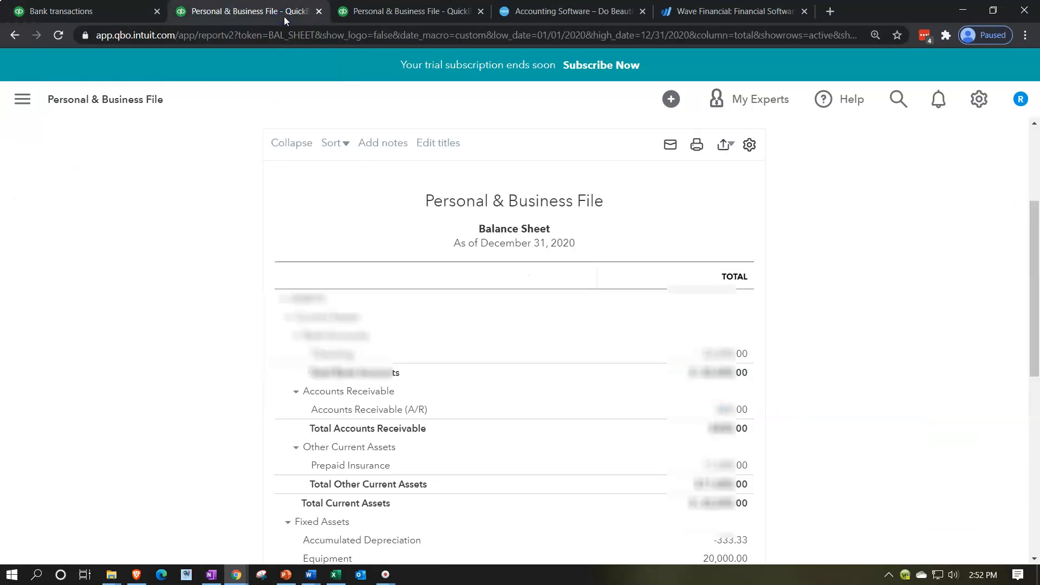
scroll(284, 437, "down", 7)
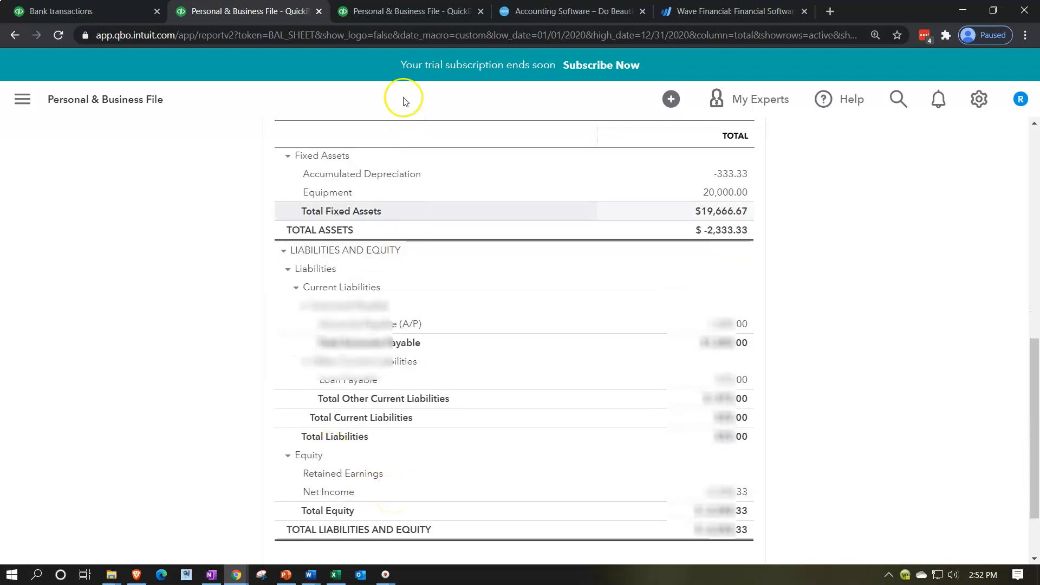
left_click(402, 12)
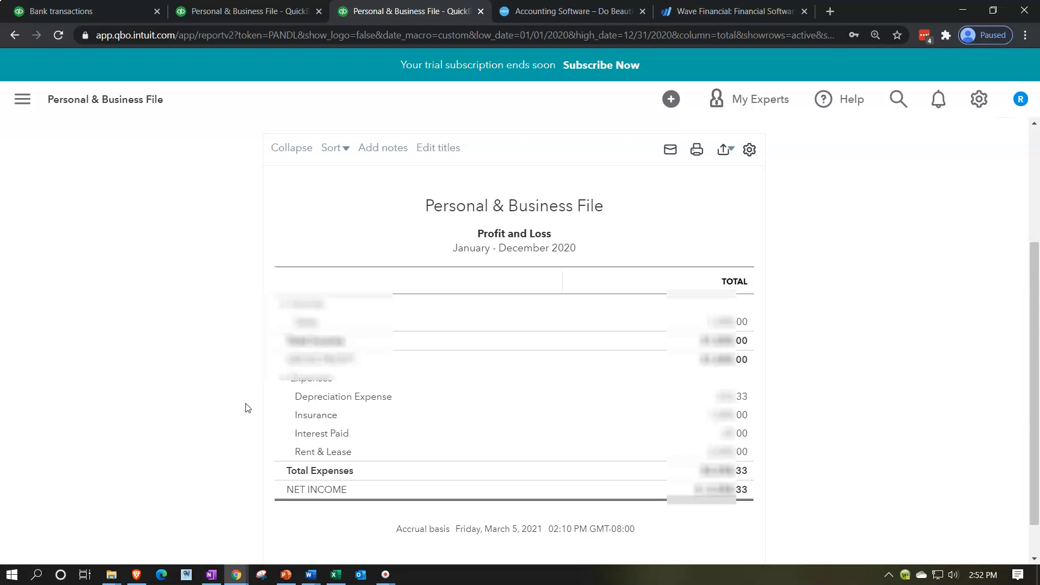
Compare the bank transactions awaiting review with the Profit and Loss report, ending on the bank transactions
left_click(121, 12)
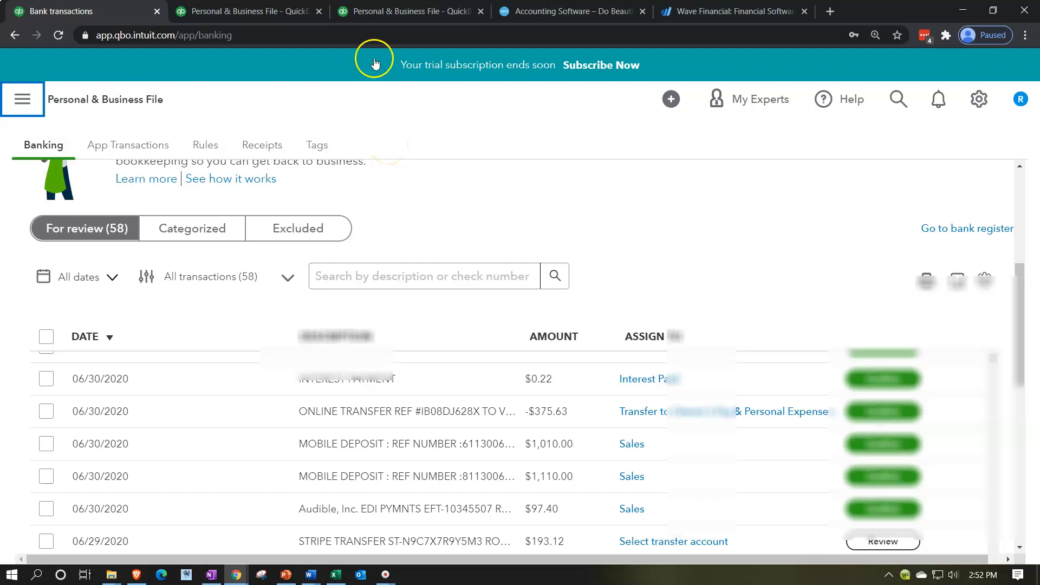
left_click(371, 11)
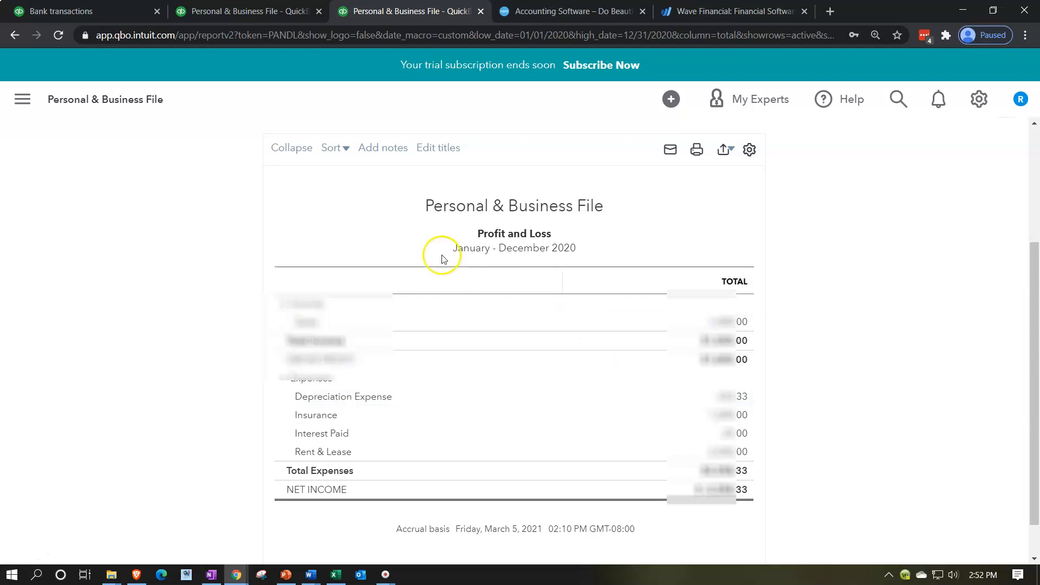
left_click(115, 16)
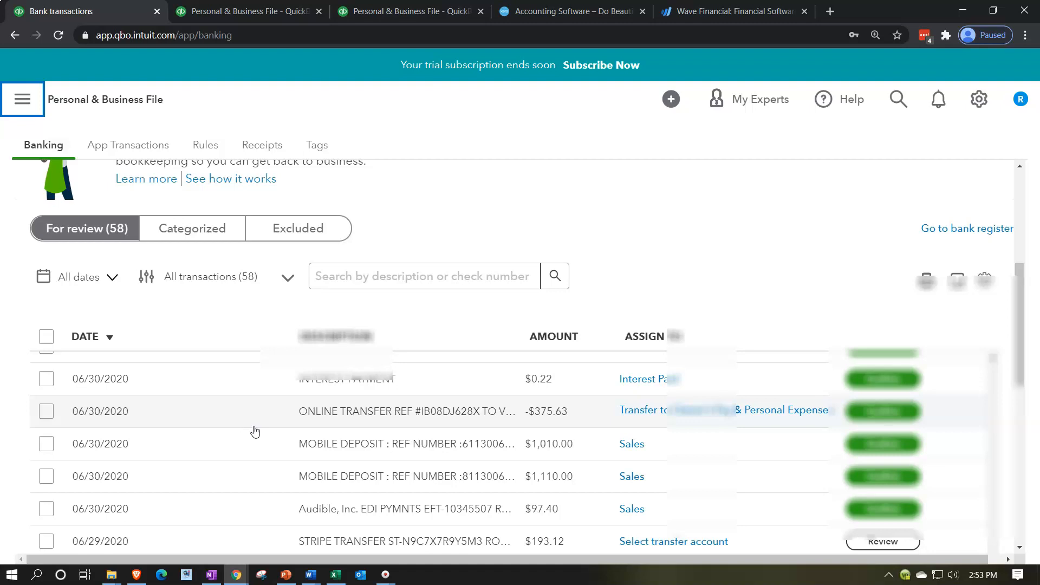
Switch to the Excel workbook and examine the income and expense amounts in the Sheet5 pivot table
left_click(336, 575)
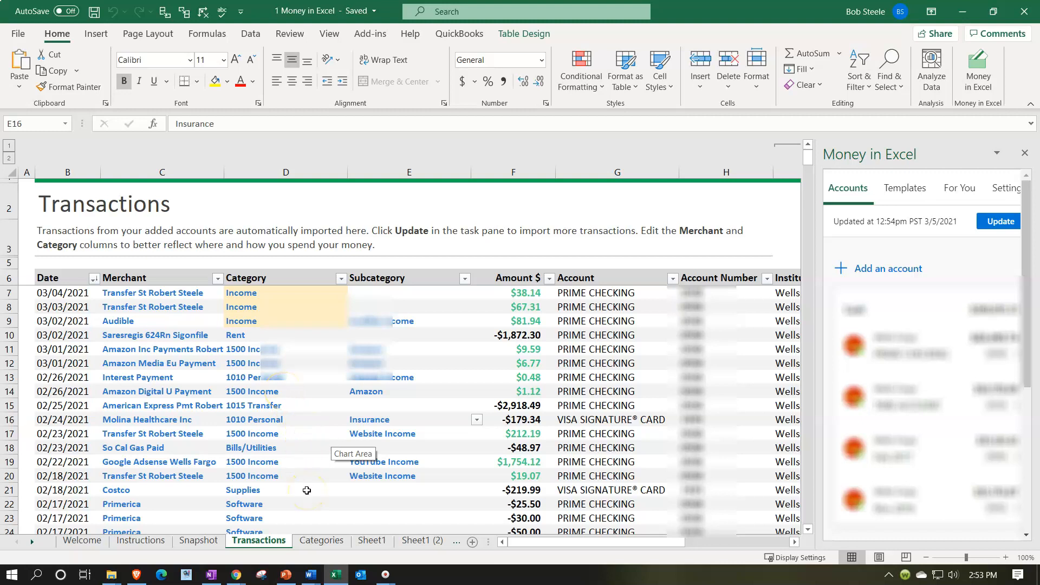
left_click(422, 541)
left_click(420, 542)
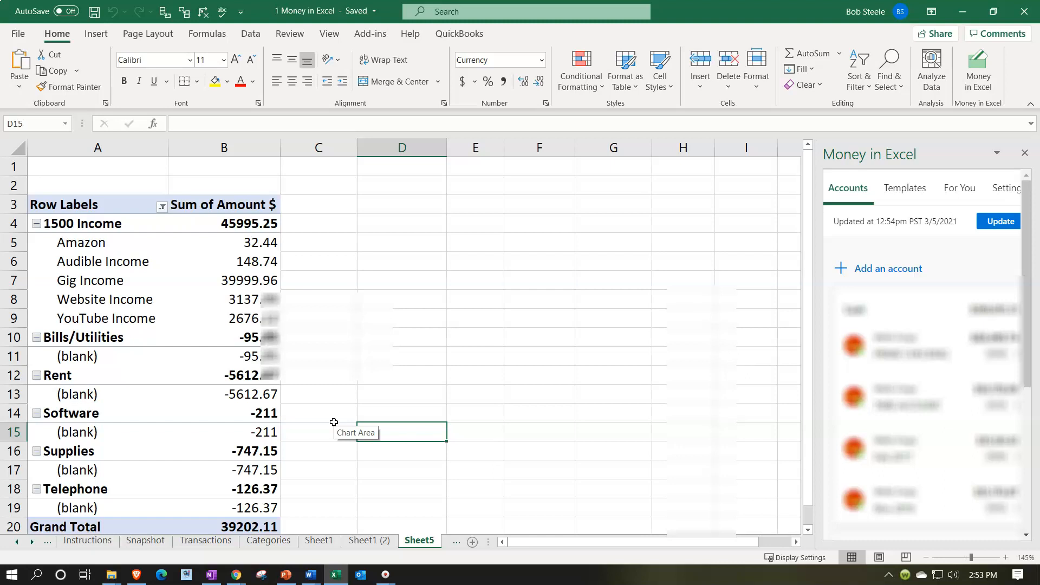
left_click(212, 418)
mouse_move(212, 418)
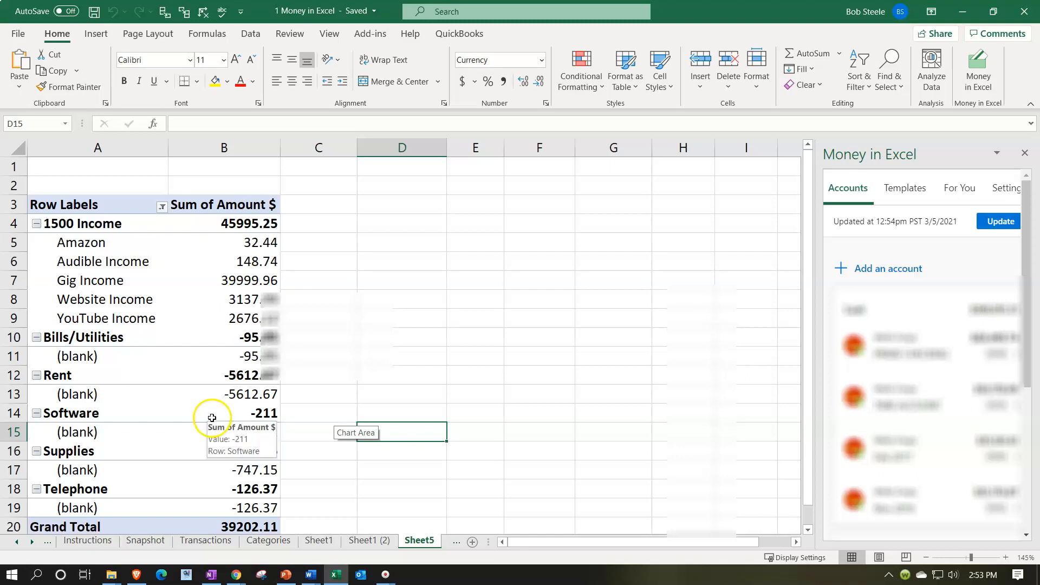